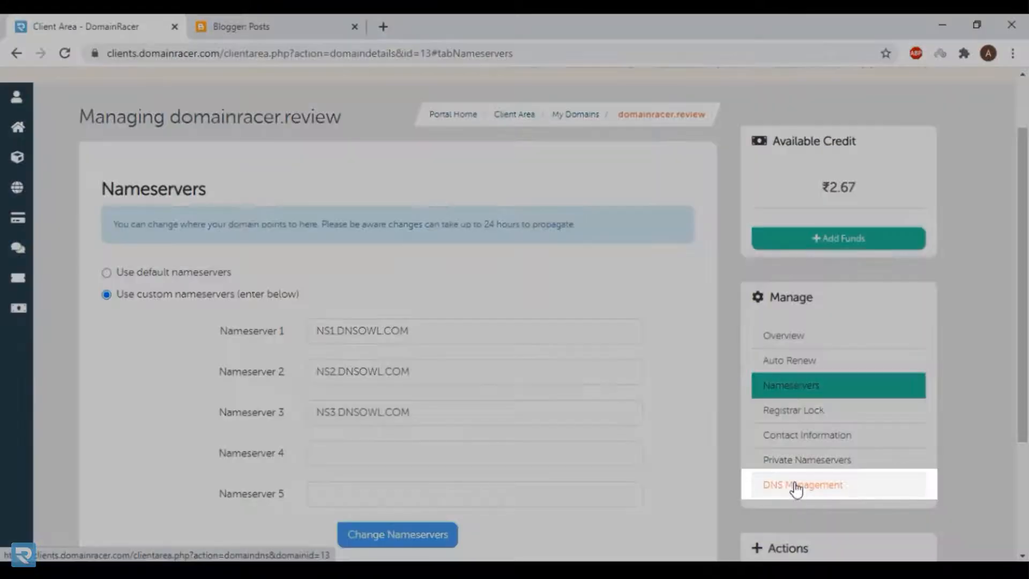
# Step: Open the DNS management page of domainracer.review, and start creating a new blog in Blogger
pyautogui.click(796, 492)
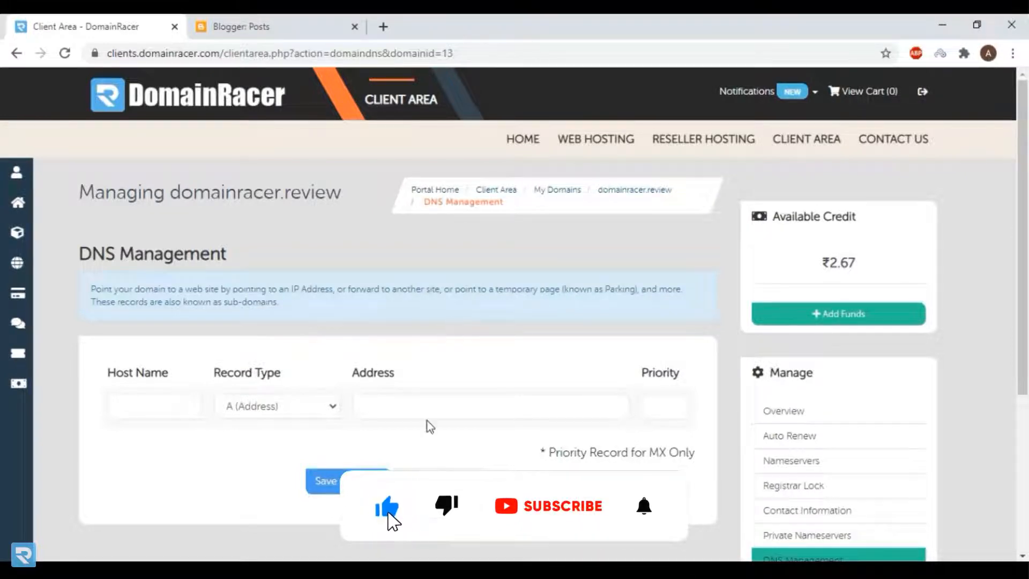
pyautogui.click(271, 24)
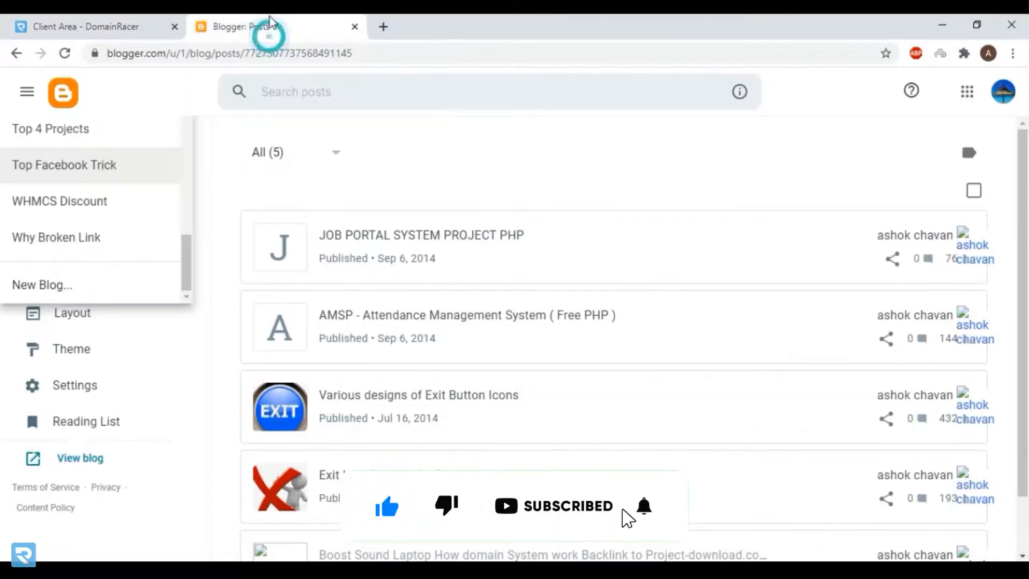
pyautogui.click(192, 95)
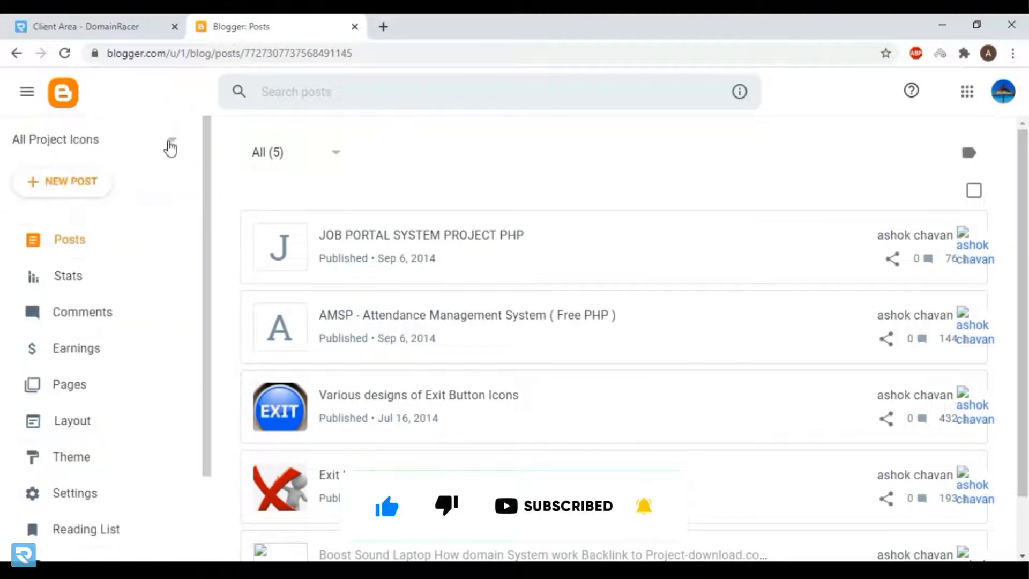
pyautogui.click(167, 140)
pyautogui.scroll(-5, 113, 241)
pyautogui.click(83, 395)
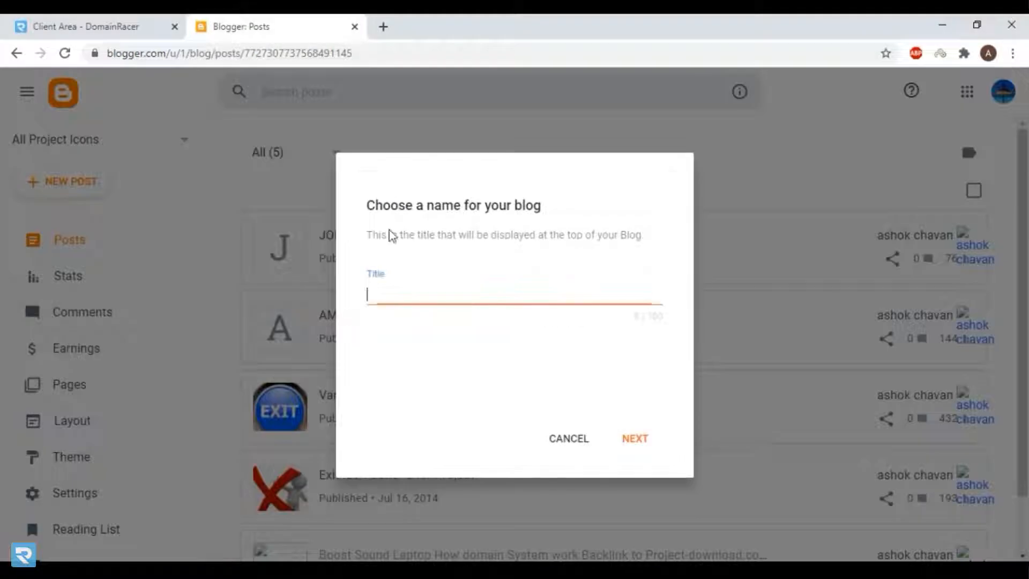
# Step: Title the new blog domainracer.review, copying the domain name from the DomainRacer client area, and continue to the blog's URL
pyautogui.click(39, 19)
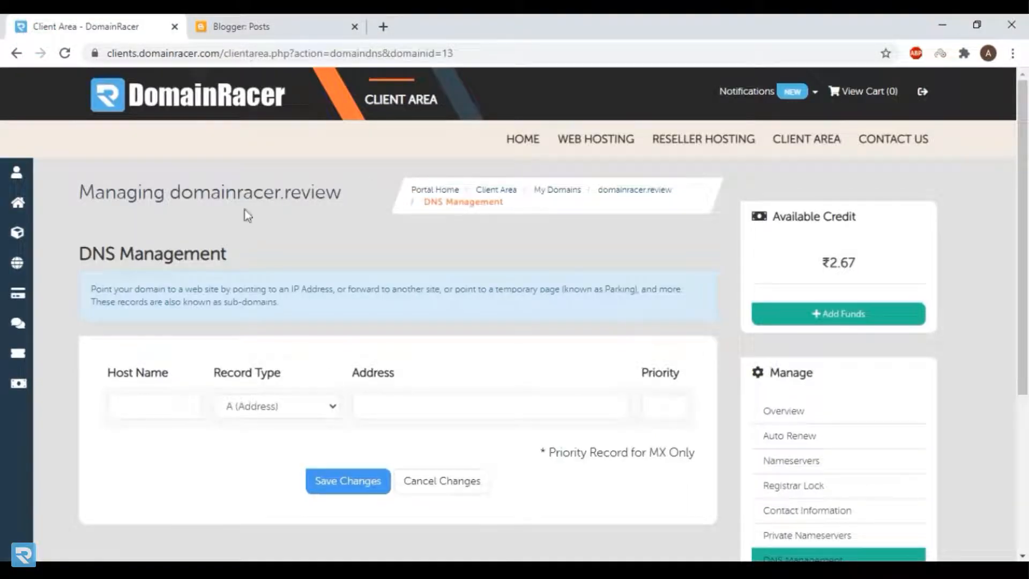
pyautogui.moveTo(333, 192); pyautogui.dragTo(170, 192)
pyautogui.hotkey('ctrl', 'c')
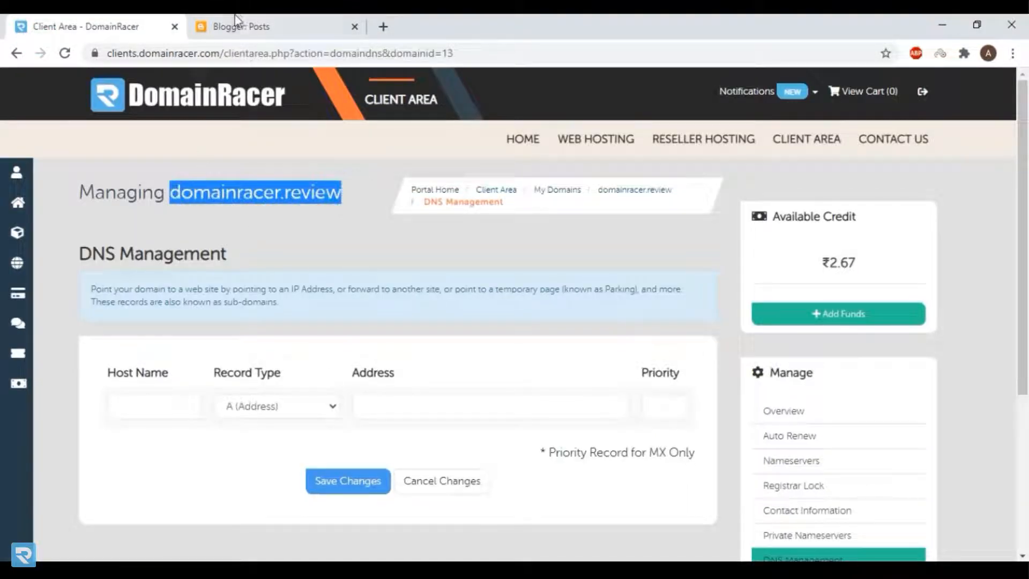
pyautogui.click(232, 32)
pyautogui.hotkey('ctrl', 'v')
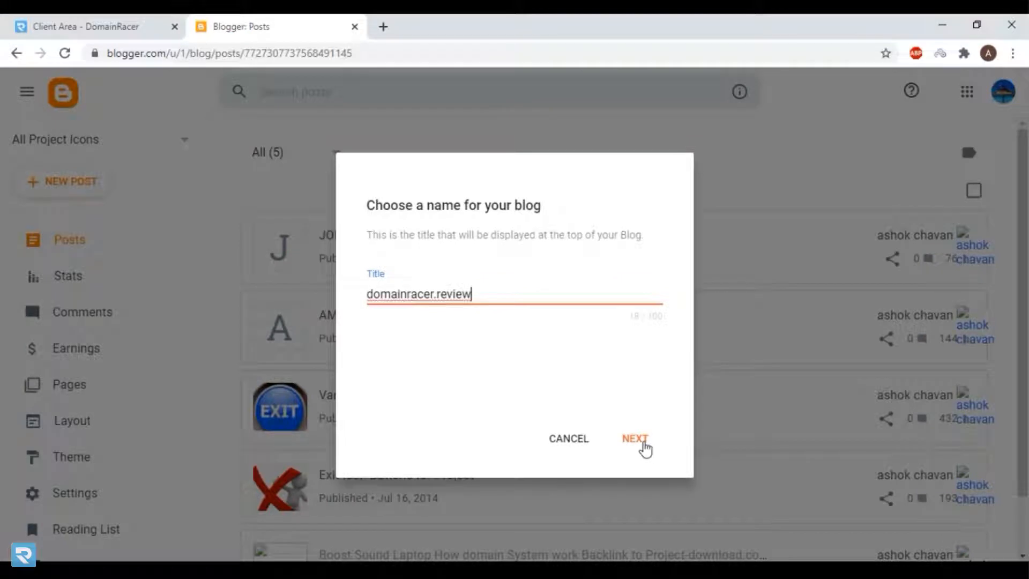
pyautogui.click(635, 439)
# Step: Set the blog address to domainracer112.blogspot.com and save the new blog
pyautogui.click(488, 298)
pyautogui.write('doma')
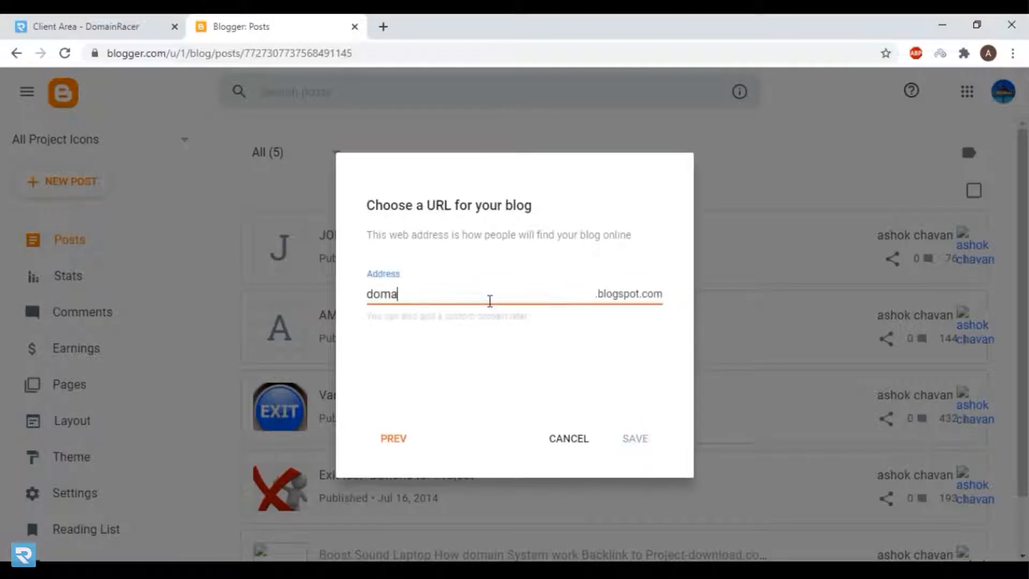
pyautogui.write('inracer112')
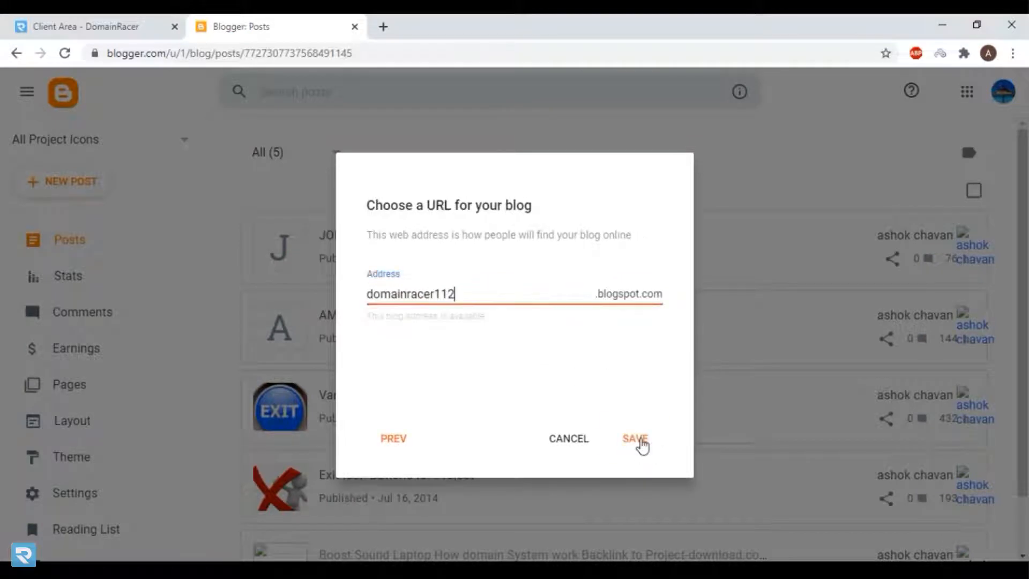
pyautogui.click(641, 441)
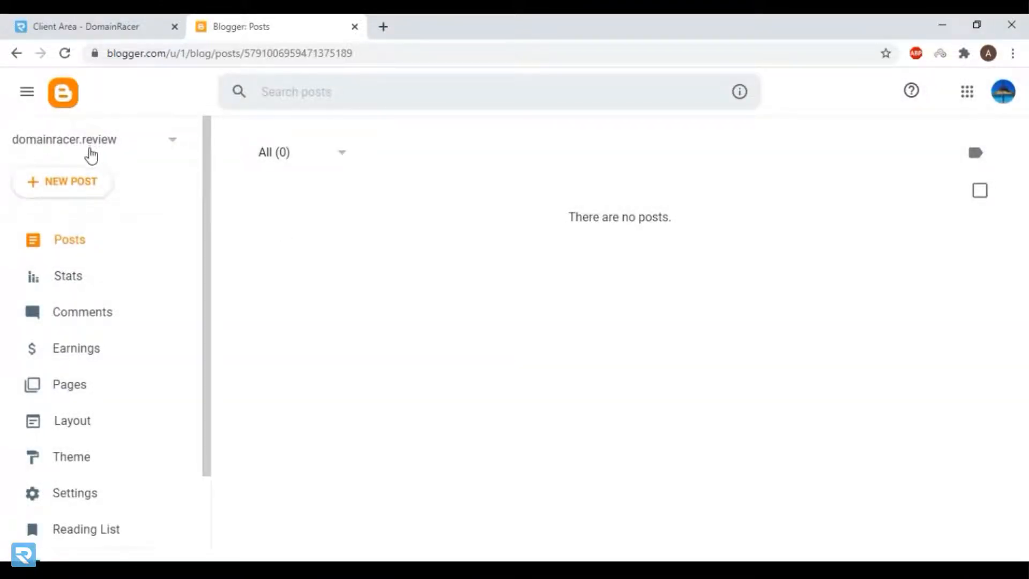
# Step: Try to save domainracer.review as the custom domain in the new blog's publishing settings
pyautogui.click(55, 504)
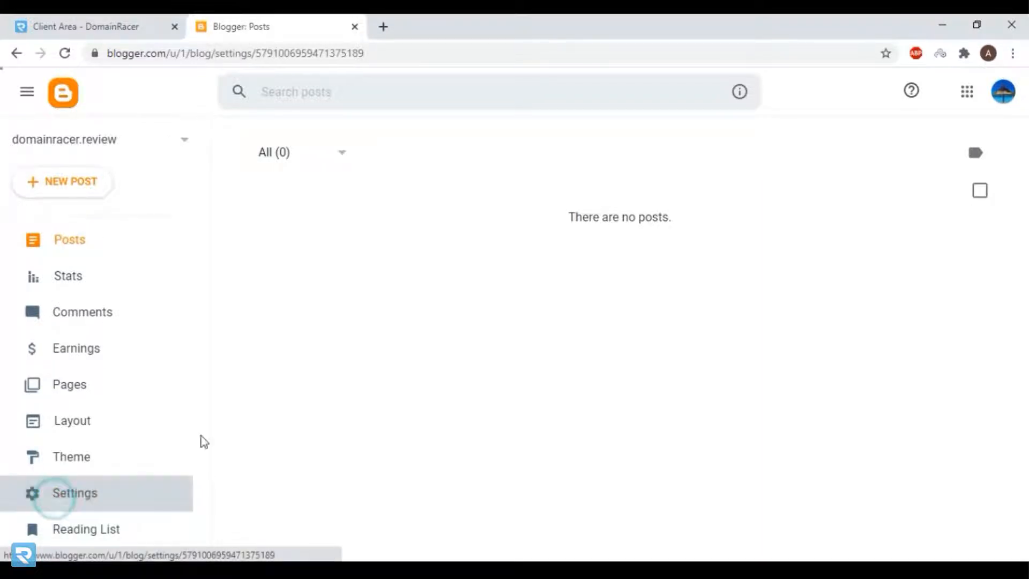
pyautogui.scroll(-10, 413, 343)
pyautogui.scroll(-5, 413, 343)
pyautogui.scroll(8, 272, 356)
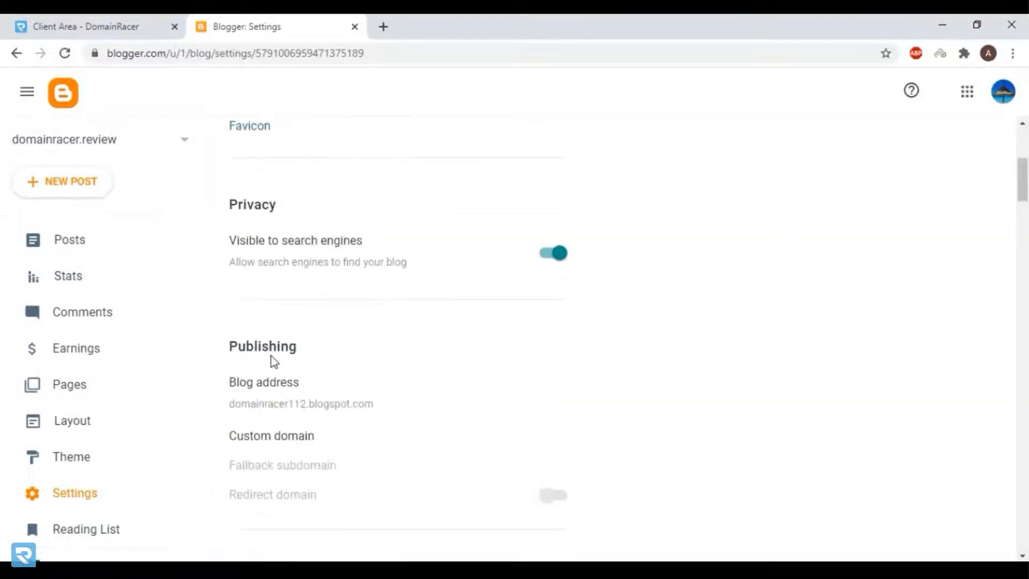
pyautogui.click(300, 440)
pyautogui.click(485, 274)
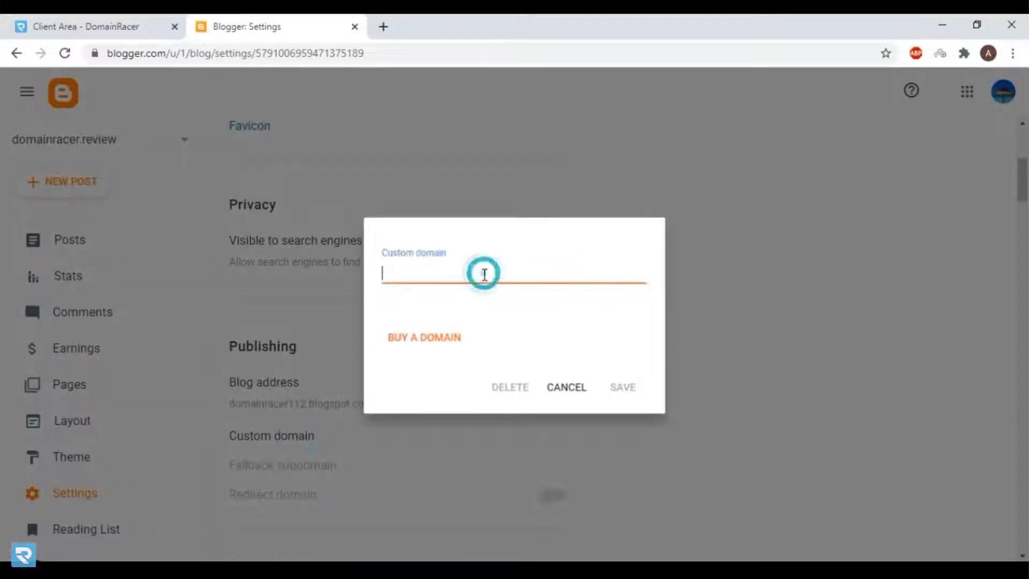
pyautogui.hotkey('ctrl', 'v')
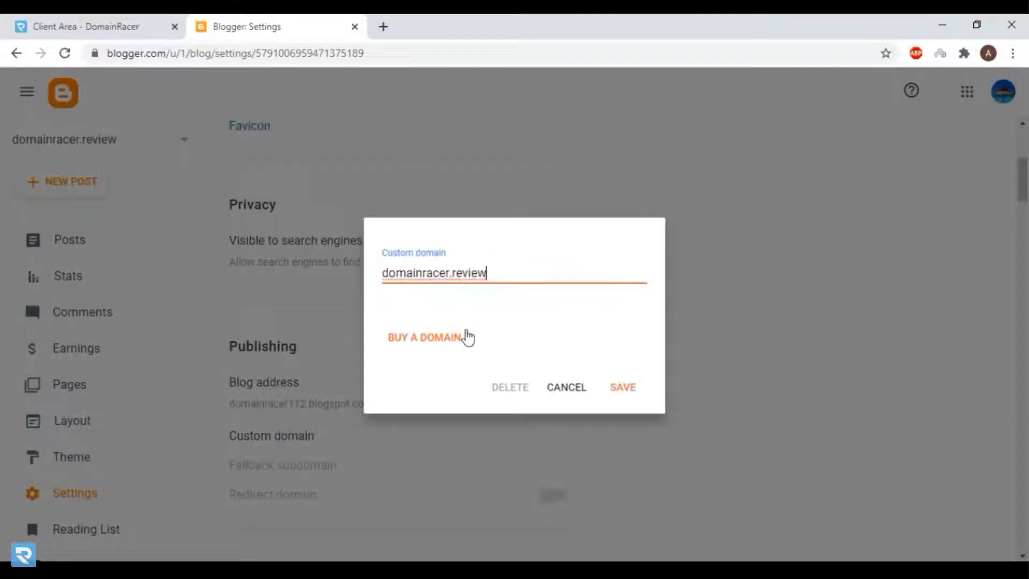
pyautogui.click(66, 24)
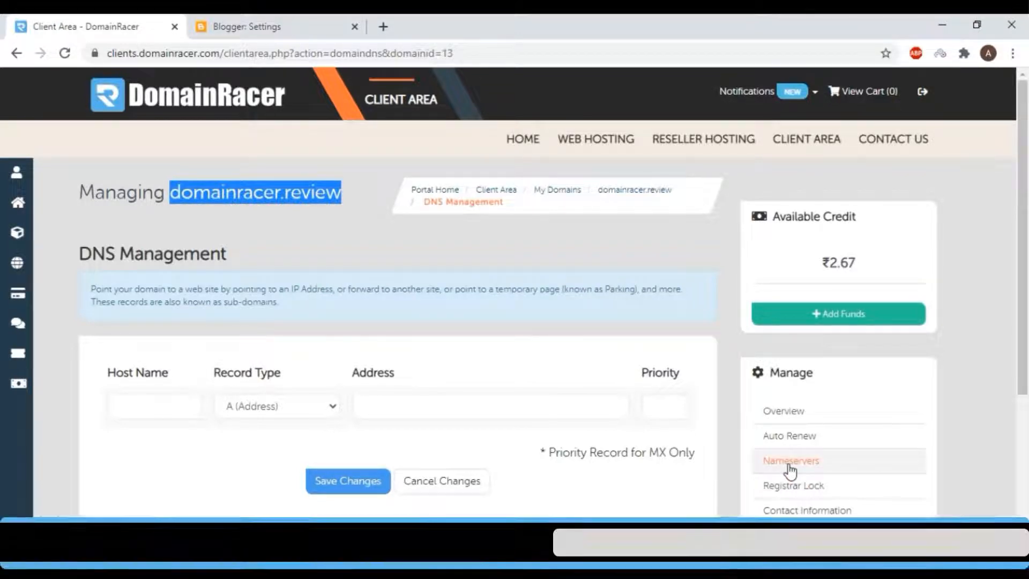
pyautogui.click(285, 22)
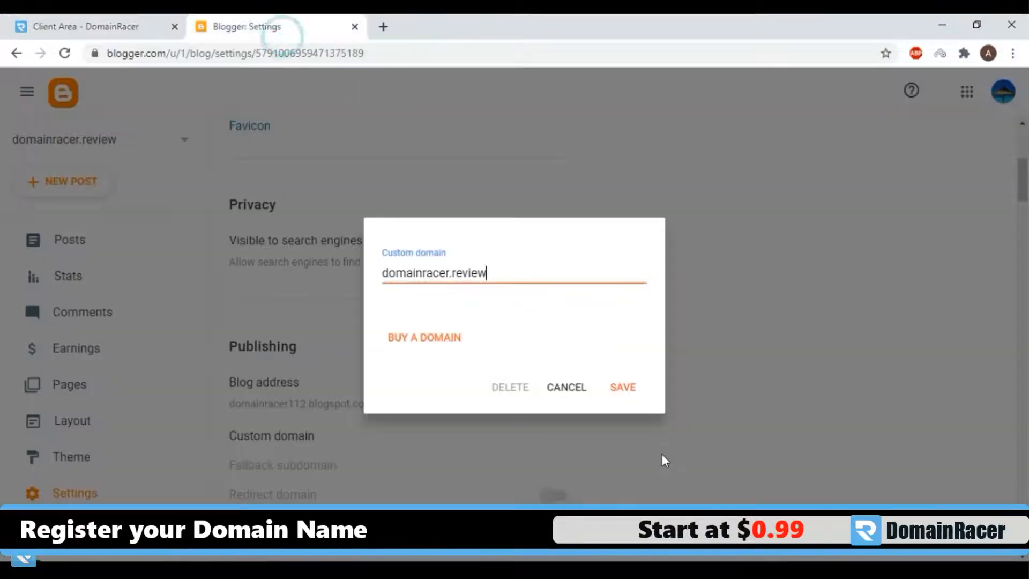
pyautogui.click(625, 389)
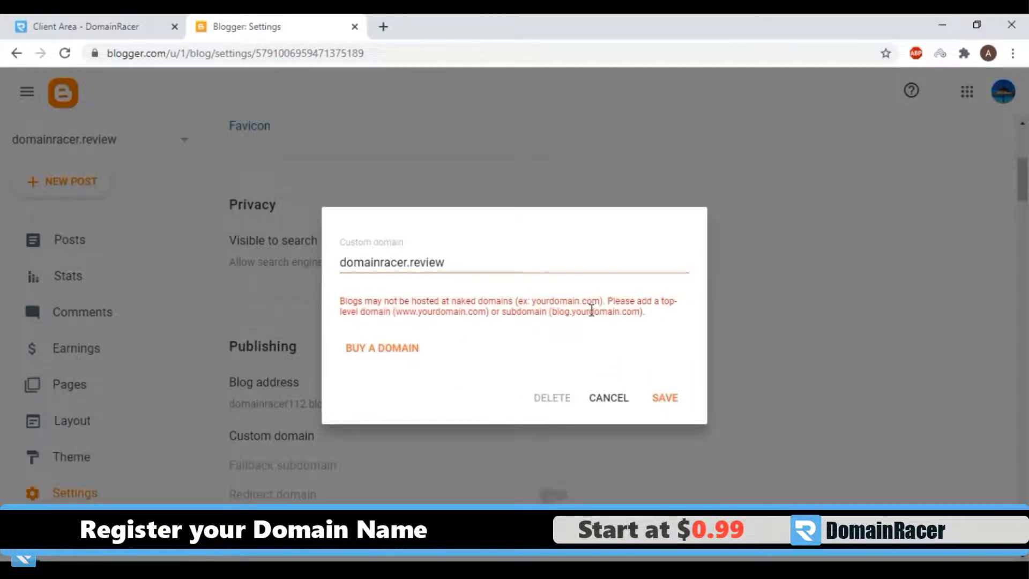
pyautogui.click(346, 263)
pyautogui.write('www.')
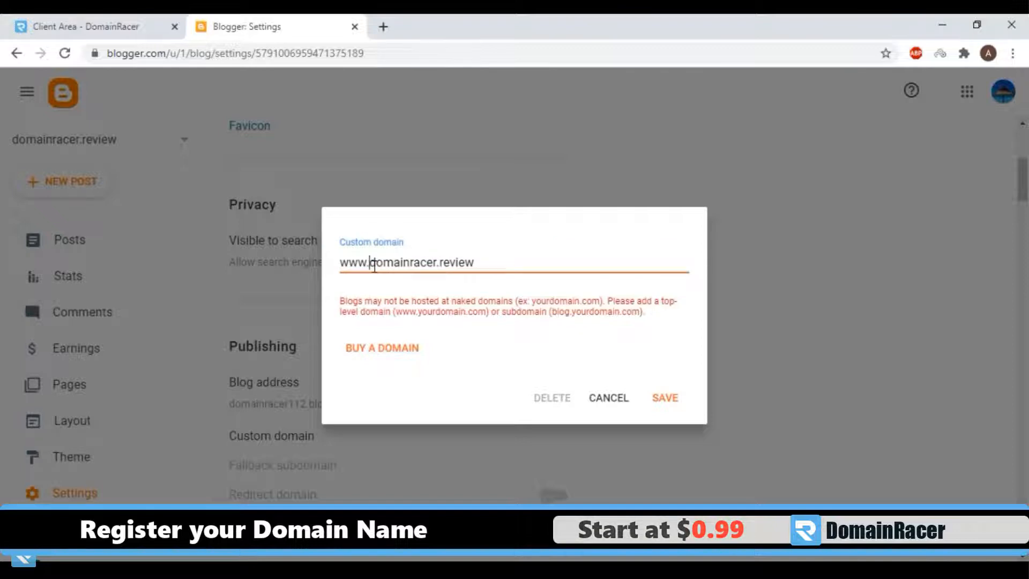
pyautogui.click(673, 405)
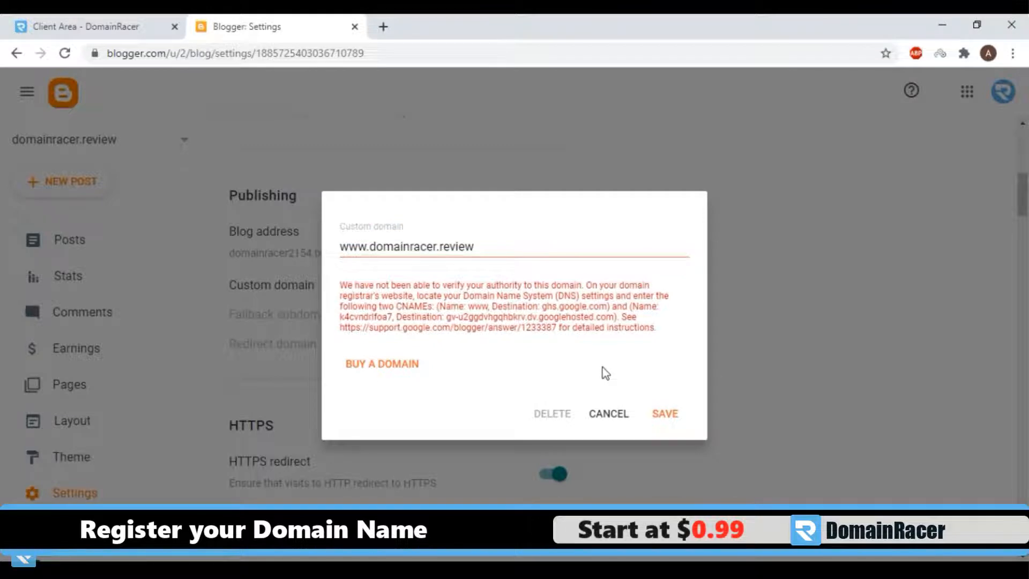
# Step: Open the support article linked in the custom domain error, and return to the Blogger settings to read the required CNAME records
pyautogui.moveTo(558, 328); pyautogui.dragTo(345, 331)
pyautogui.rightClick(378, 330)
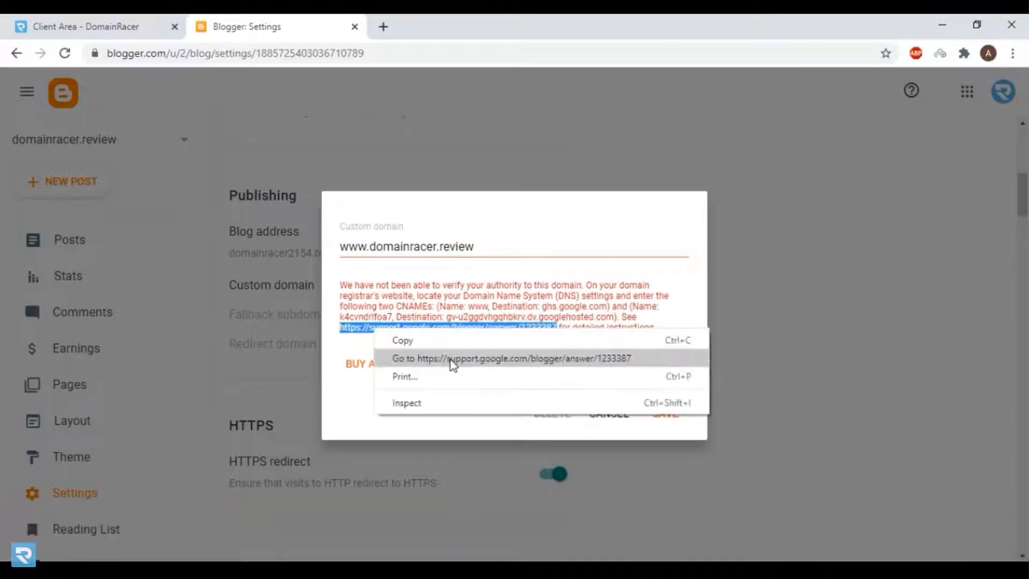
pyautogui.click(451, 360)
pyautogui.click(336, 22)
pyautogui.click(444, 20)
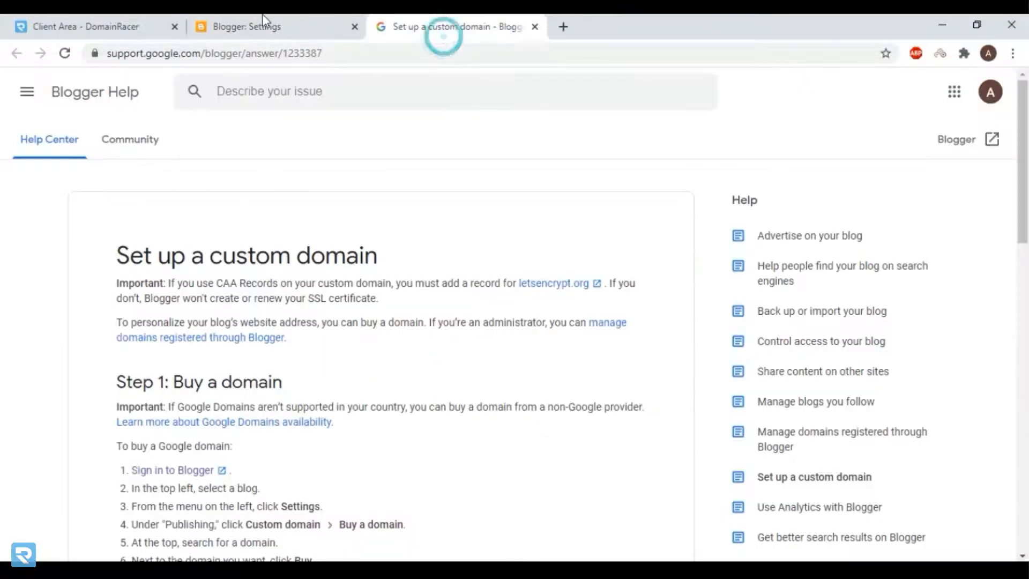
pyautogui.click(263, 16)
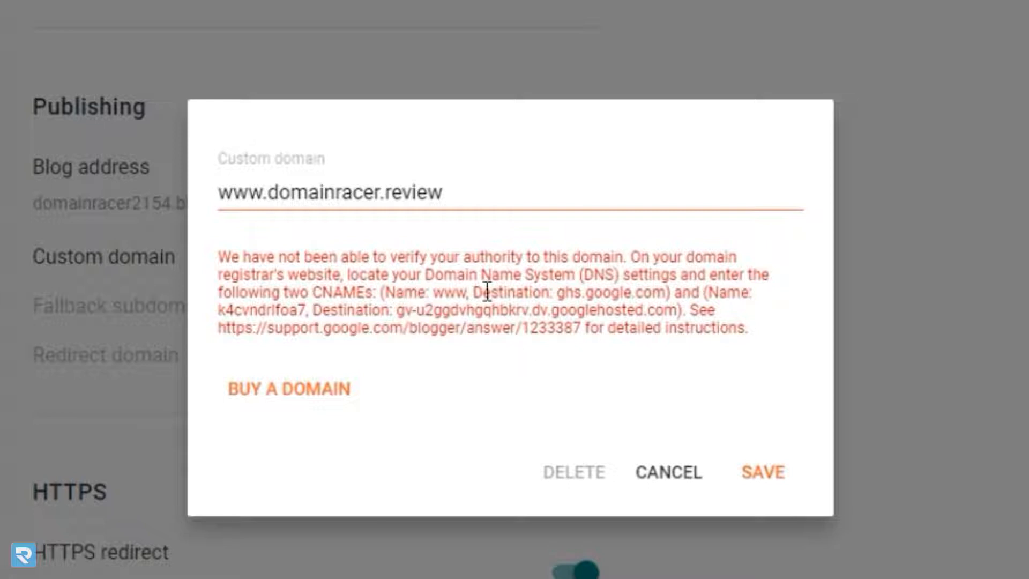
# Step: In DomainRacer's DNS management, start a record with host name www and record type CNAME (Alias)
pyautogui.click(132, 32)
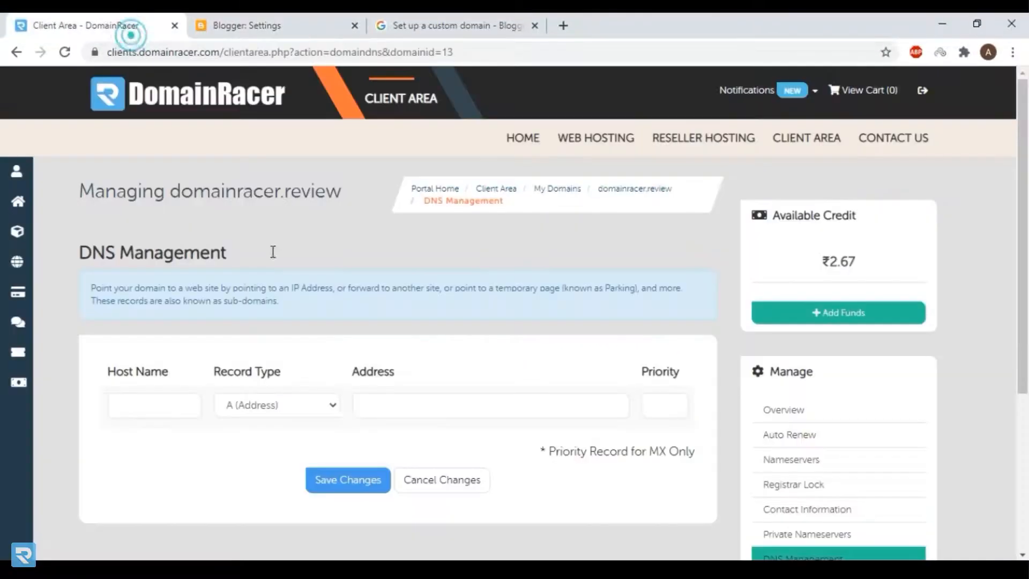
pyautogui.click(184, 407)
pyautogui.write('www')
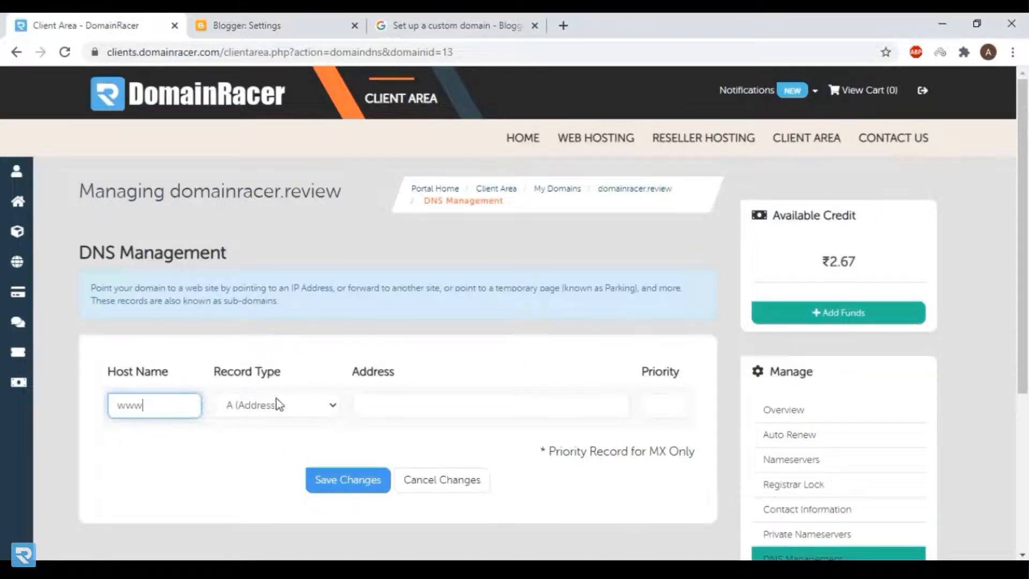
pyautogui.click(277, 406)
pyautogui.click(271, 479)
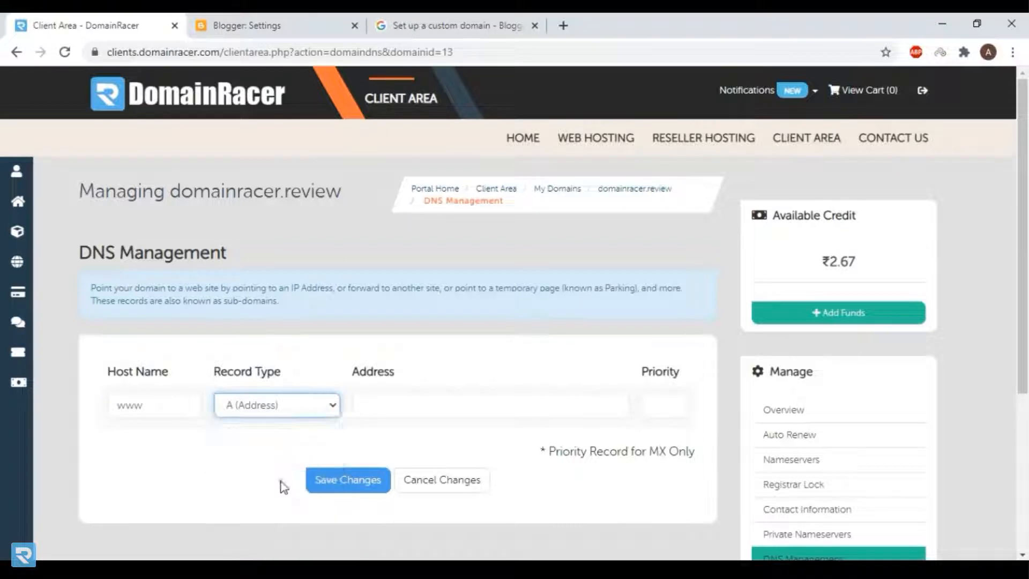
# Step: Copy the destination ghs.google.com from the Blogger message into the www record's address and save the DNS changes
pyautogui.click(321, 22)
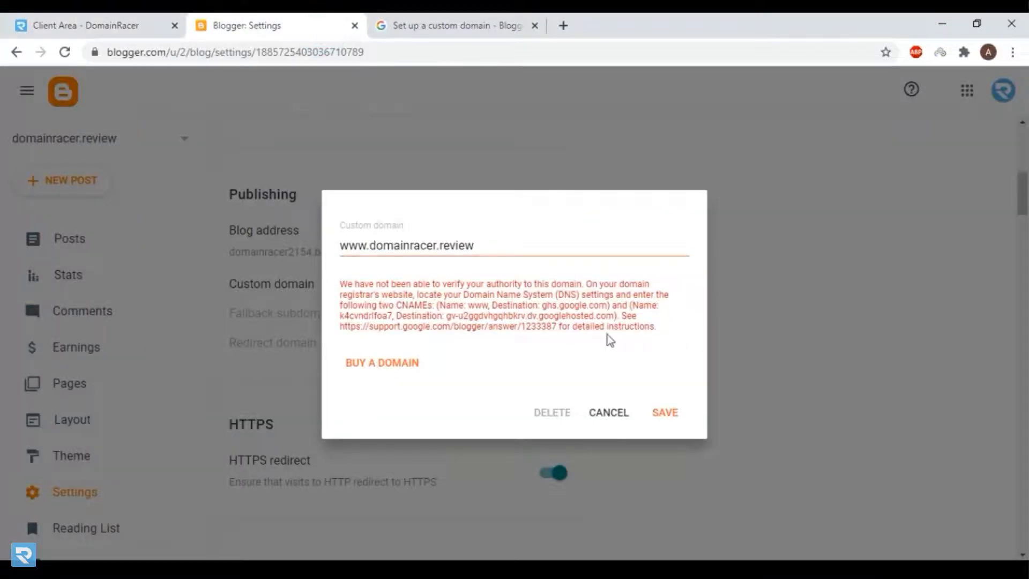
pyautogui.moveTo(542, 305); pyautogui.dragTo(607, 306)
pyautogui.click(96, 20)
pyautogui.click(471, 407)
pyautogui.hotkey('ctrl', 'v')
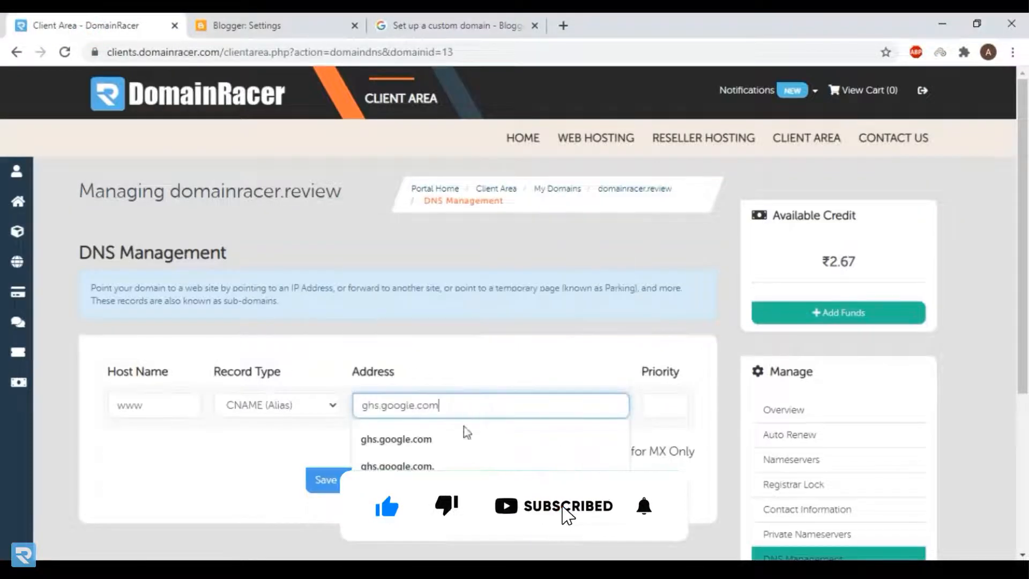
pyautogui.click(325, 480)
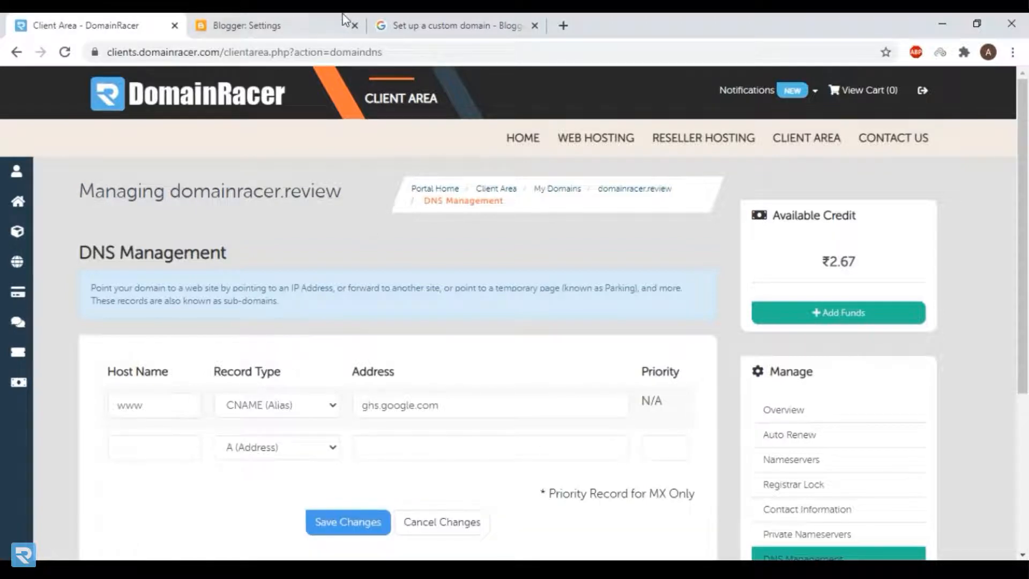
# Step: Set the second DNS record to CNAME (Alias) and paste the verification name from the Blogger message as its host name
pyautogui.click(271, 449)
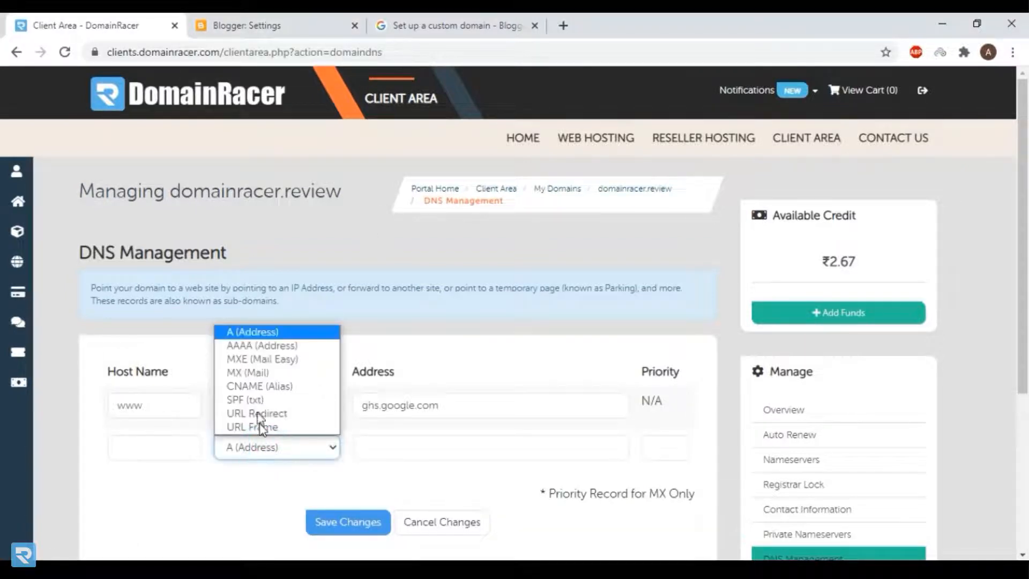
pyautogui.click(263, 387)
pyautogui.click(284, 25)
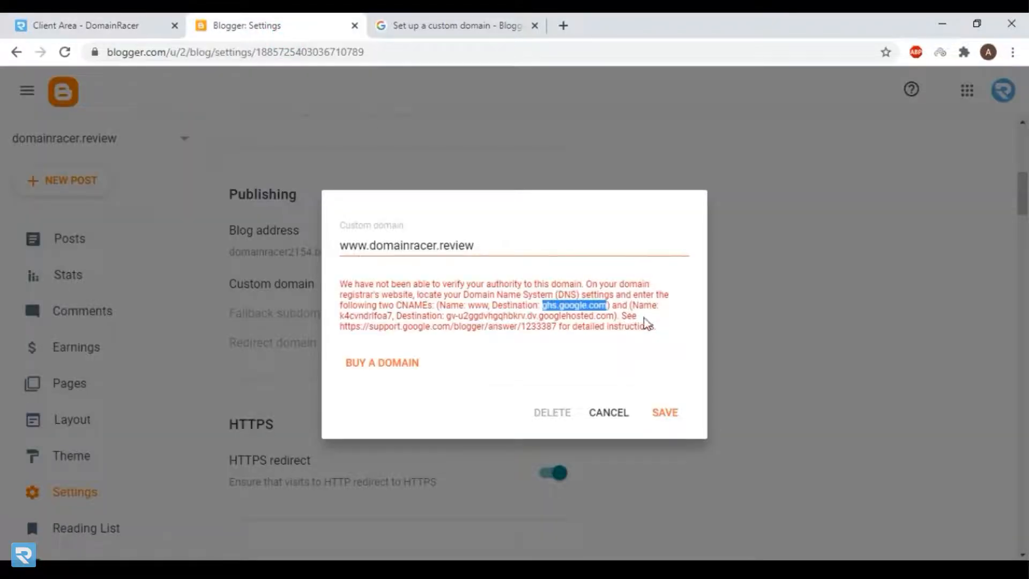
pyautogui.moveTo(392, 316); pyautogui.dragTo(357, 315)
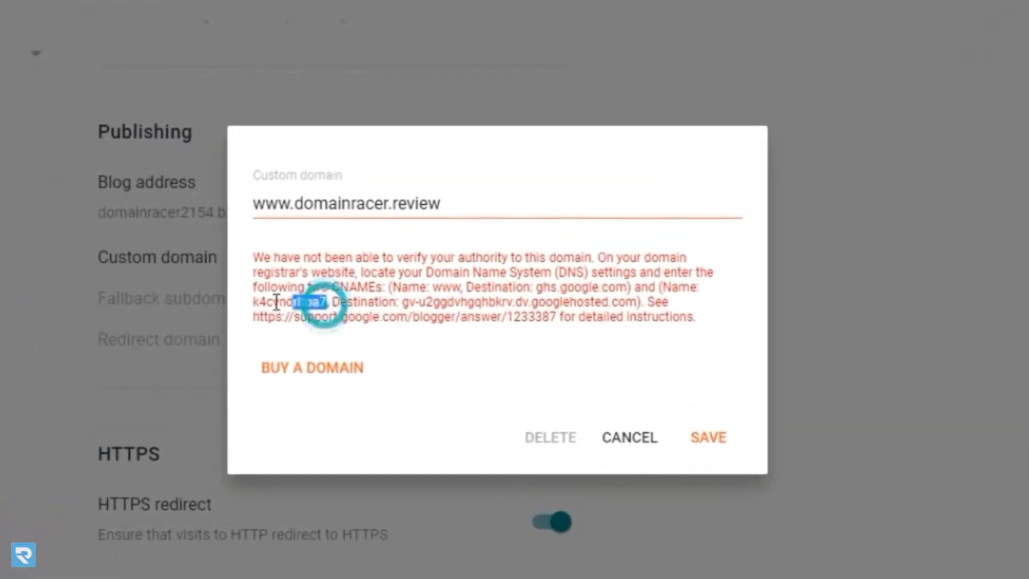
pyautogui.moveTo(277, 302); pyautogui.dragTo(262, 303)
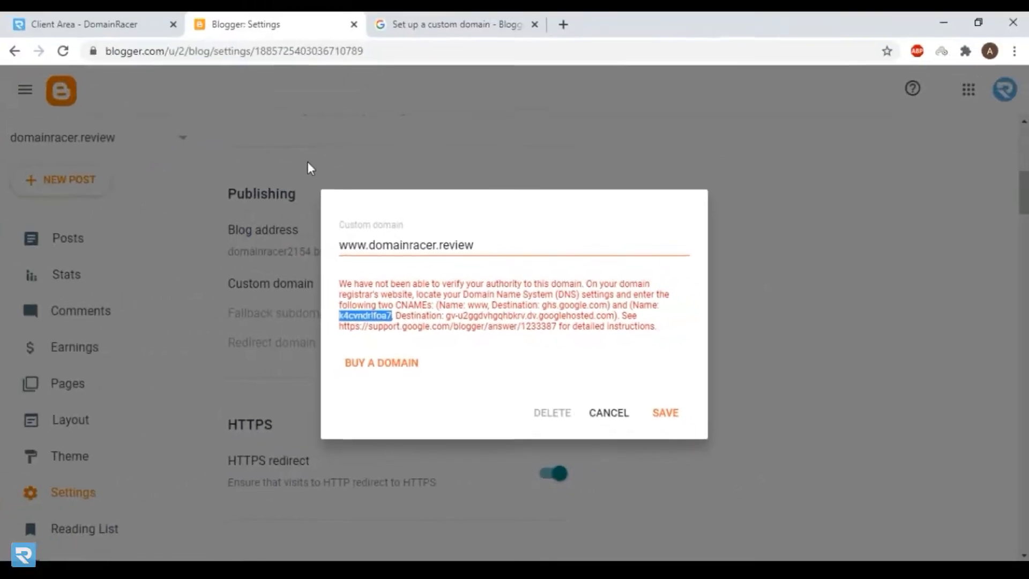
pyautogui.click(115, 22)
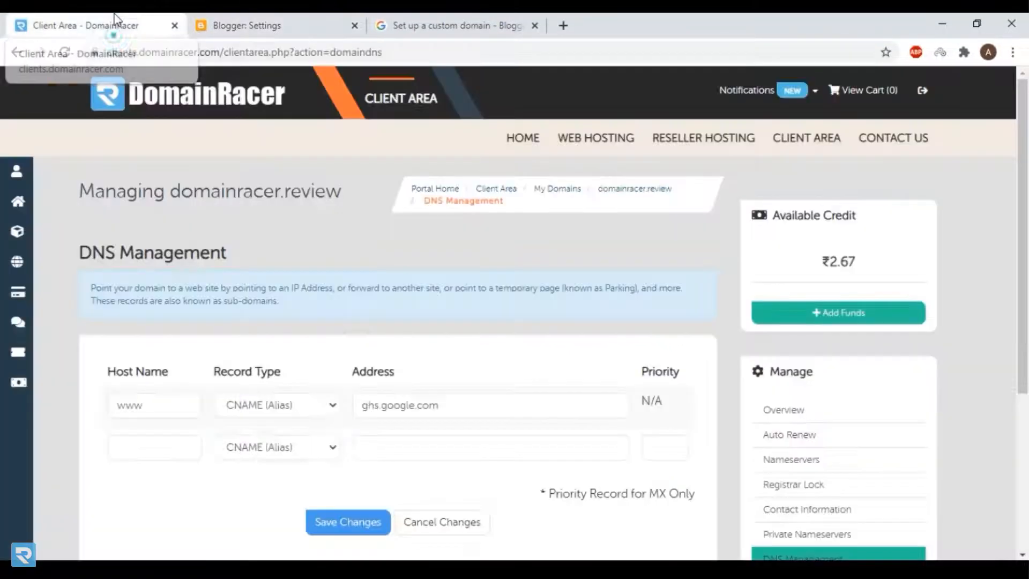
pyautogui.click(182, 453)
pyautogui.hotkey('ctrl', 'v')
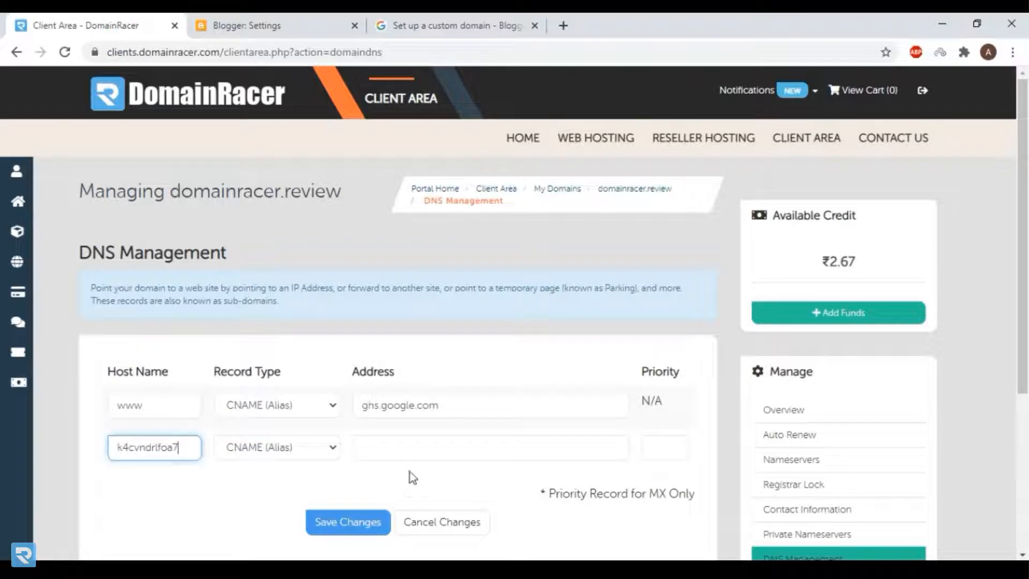
# Step: Copy the verification destination from the Blogger message into the second CNAME record's address and save the DNS changes
pyautogui.click(421, 448)
pyautogui.click(397, 465)
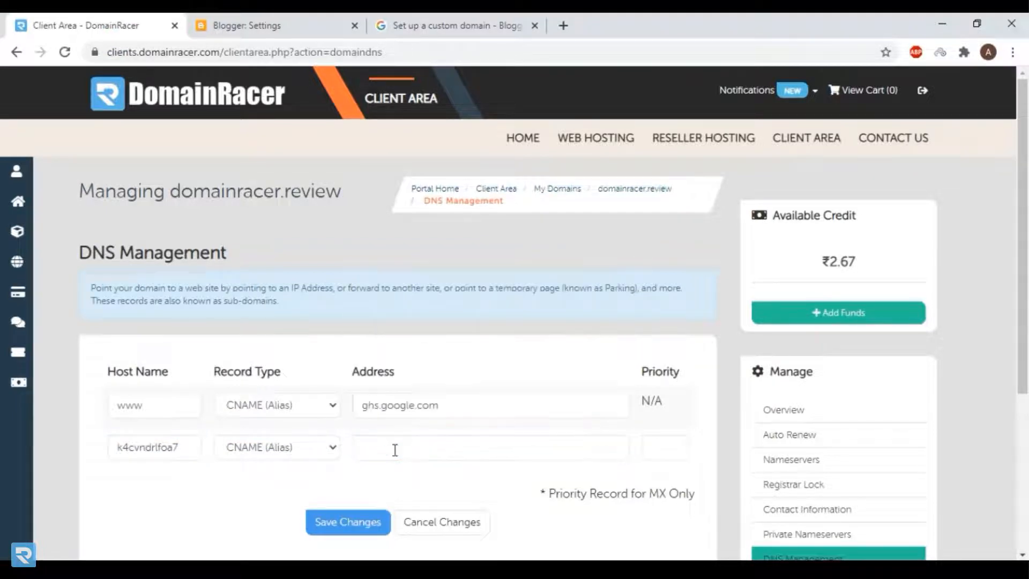
pyautogui.click(395, 450)
pyautogui.click(263, 25)
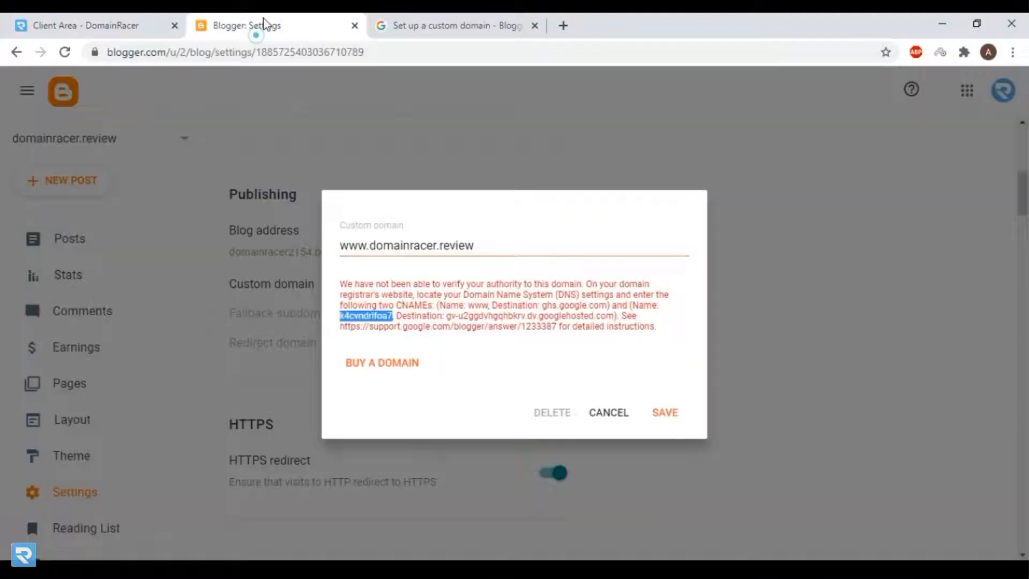
pyautogui.moveTo(447, 316); pyautogui.dragTo(619, 316)
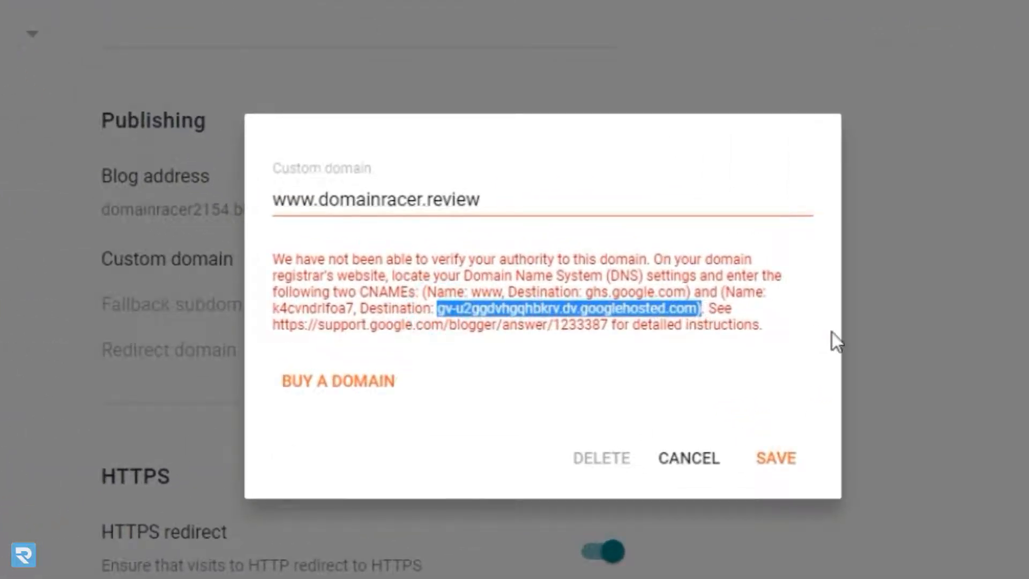
pyautogui.hotkey('shift', 'Left')
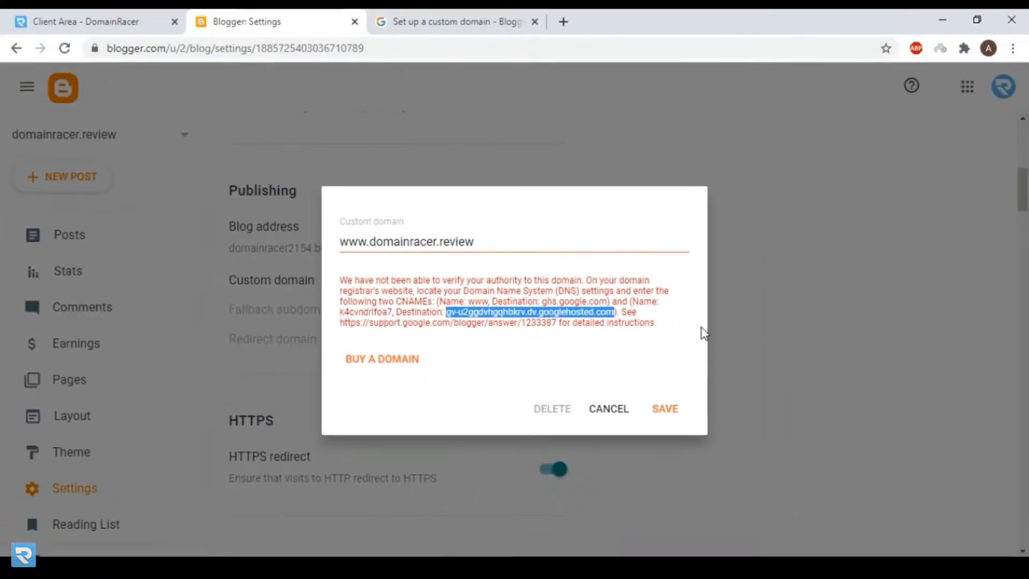
pyautogui.click(119, 20)
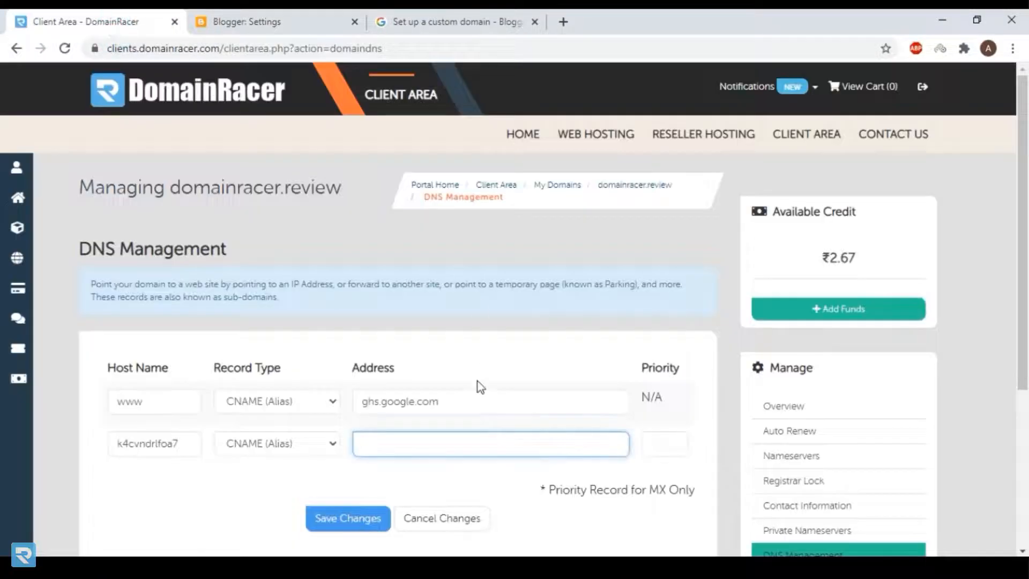
pyautogui.hotkey('ctrl', 'v')
pyautogui.click(346, 521)
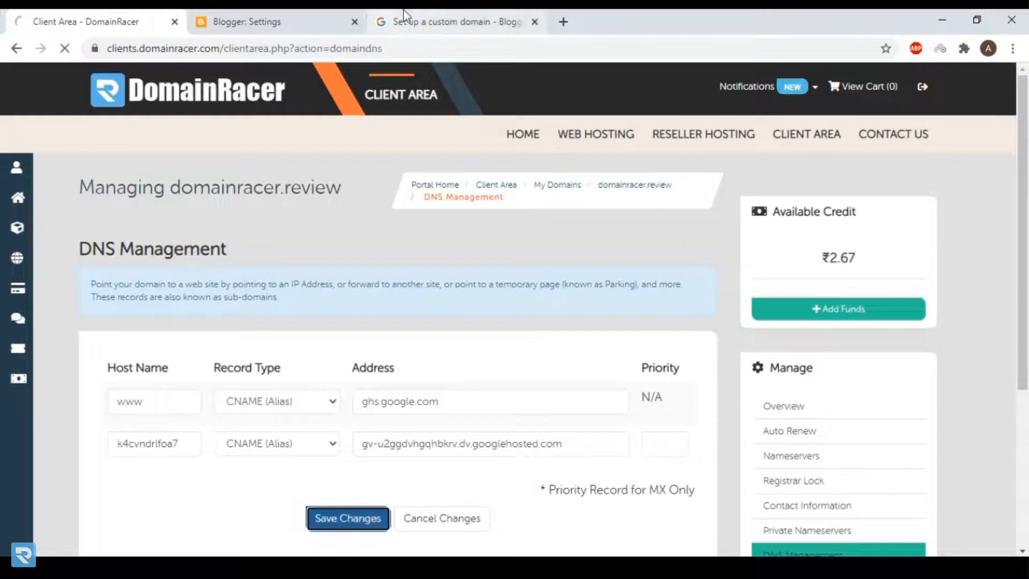
# Step: Examine the linked Blogger Help article's instructions for connecting a non-Google domain from Blogger
pyautogui.click(304, 16)
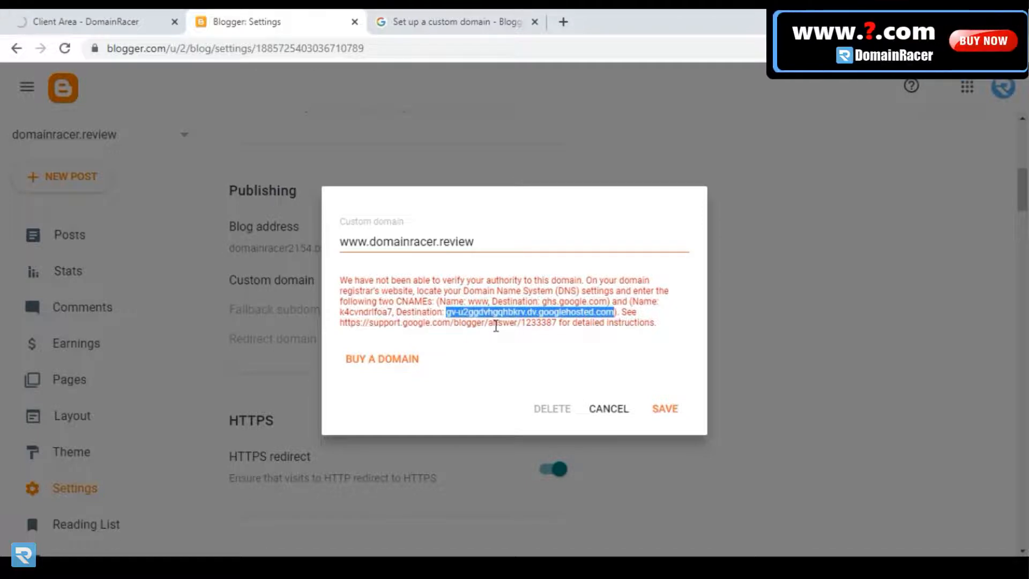
pyautogui.moveTo(557, 322); pyautogui.dragTo(356, 324)
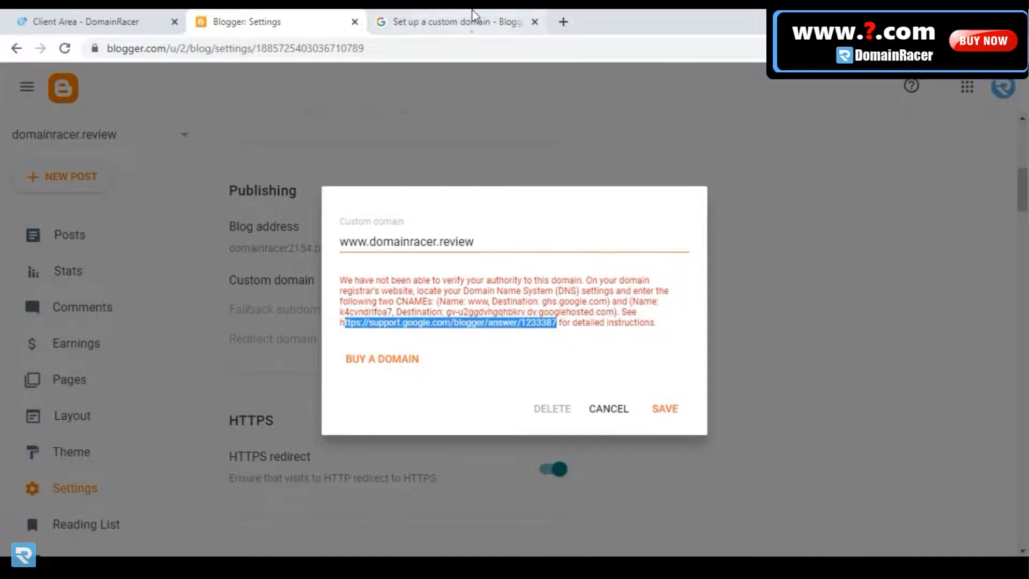
pyautogui.click(465, 21)
pyautogui.scroll(-3, 447, 279)
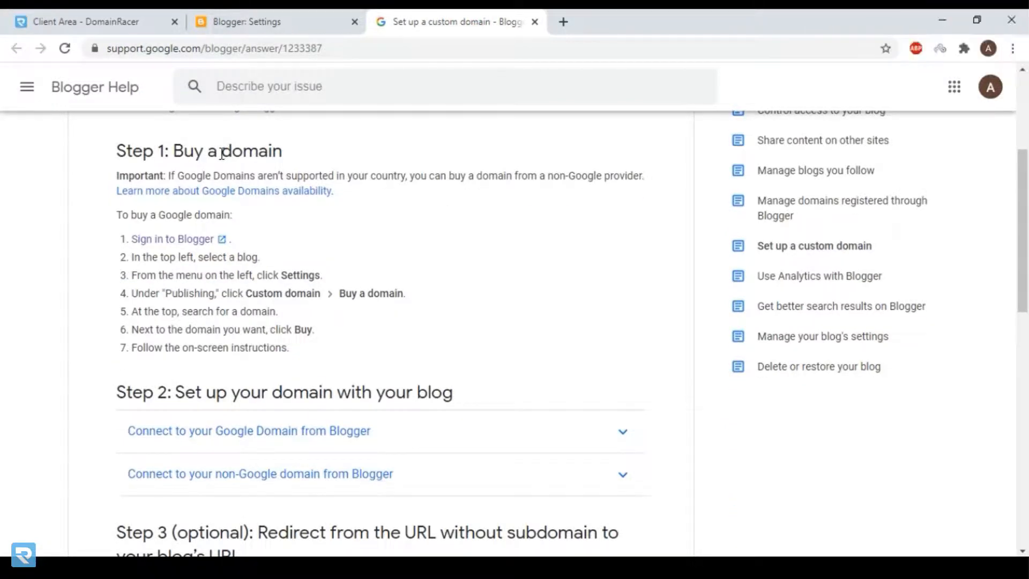
pyautogui.scroll(-2, 219, 344)
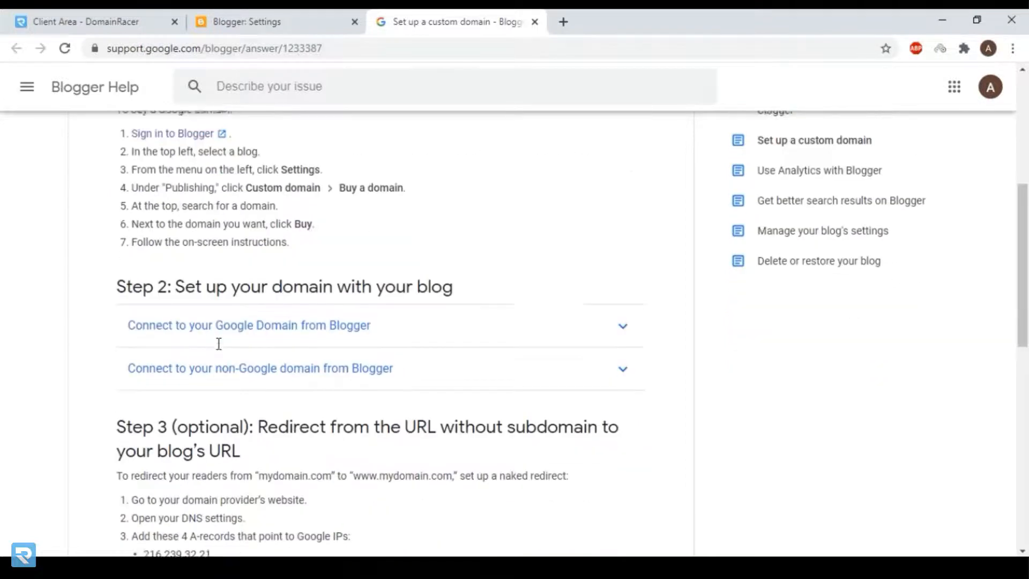
pyautogui.scroll(-1, 219, 344)
pyautogui.click(246, 328)
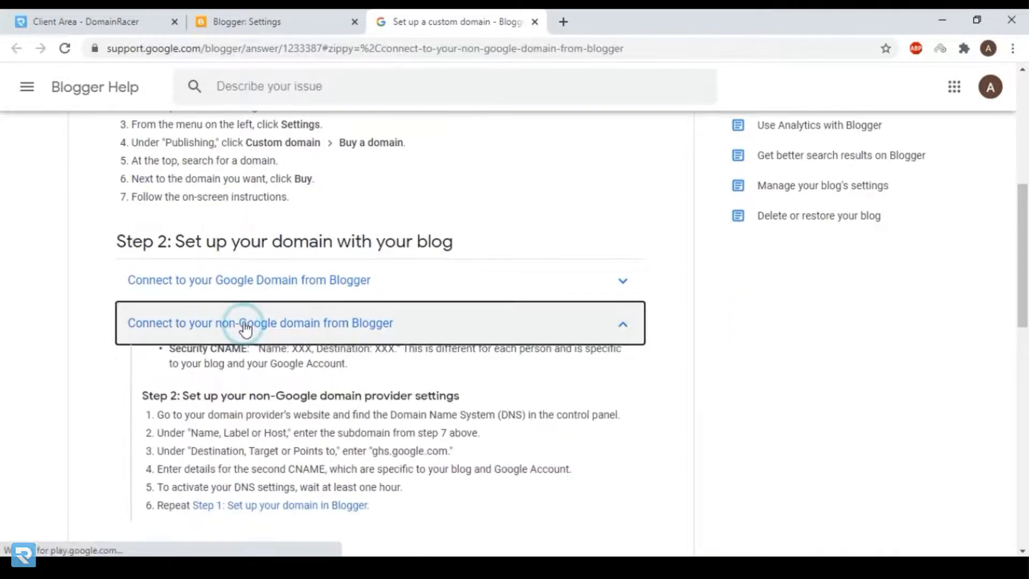
pyautogui.scroll(-4, 248, 324)
pyautogui.scroll(-3, 259, 162)
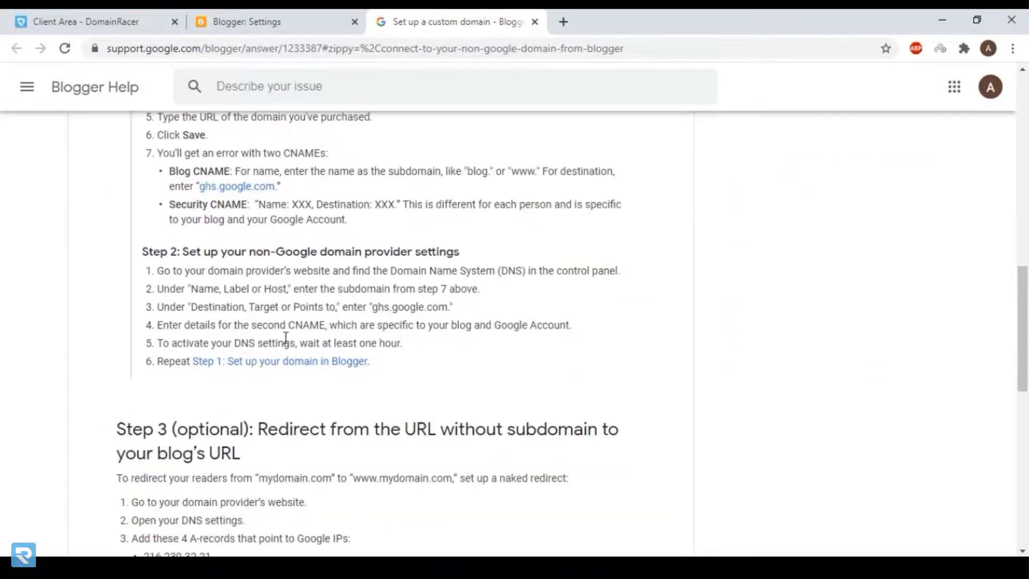
pyautogui.scroll(3, 321, 338)
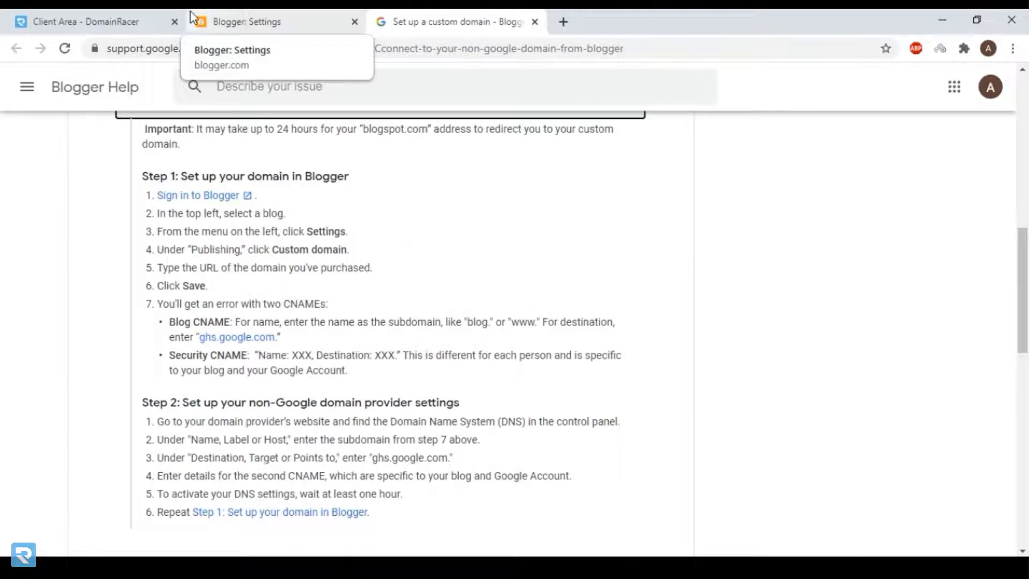
# Step: Copy the IP 216.239.32.21 from the article's redirect section into a new A (Address) record in DomainRacer and save the DNS changes
pyautogui.scroll(-8, 329, 246)
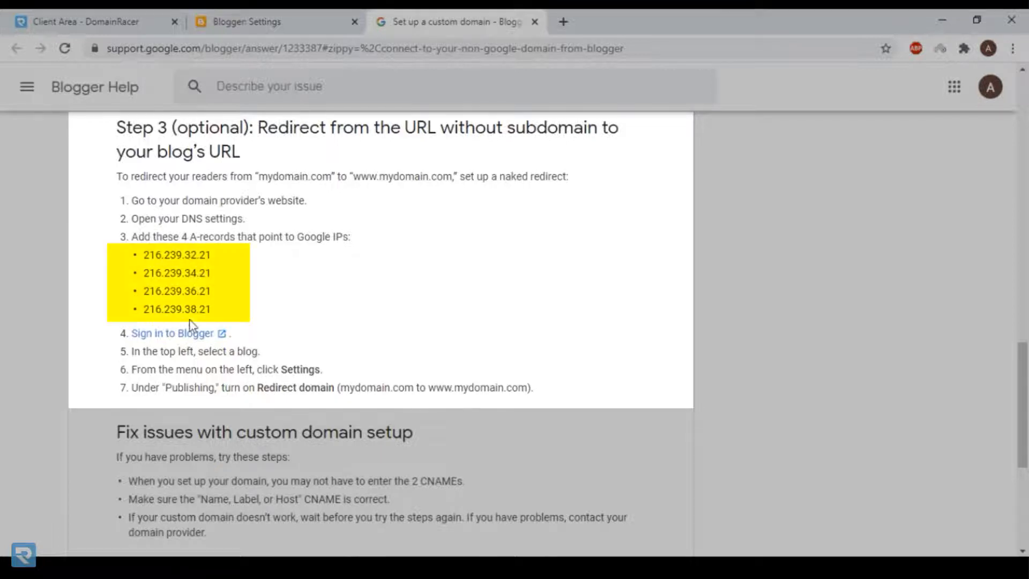
pyautogui.moveTo(210, 256); pyautogui.dragTo(146, 256)
pyautogui.hotkey('ctrl', 'c')
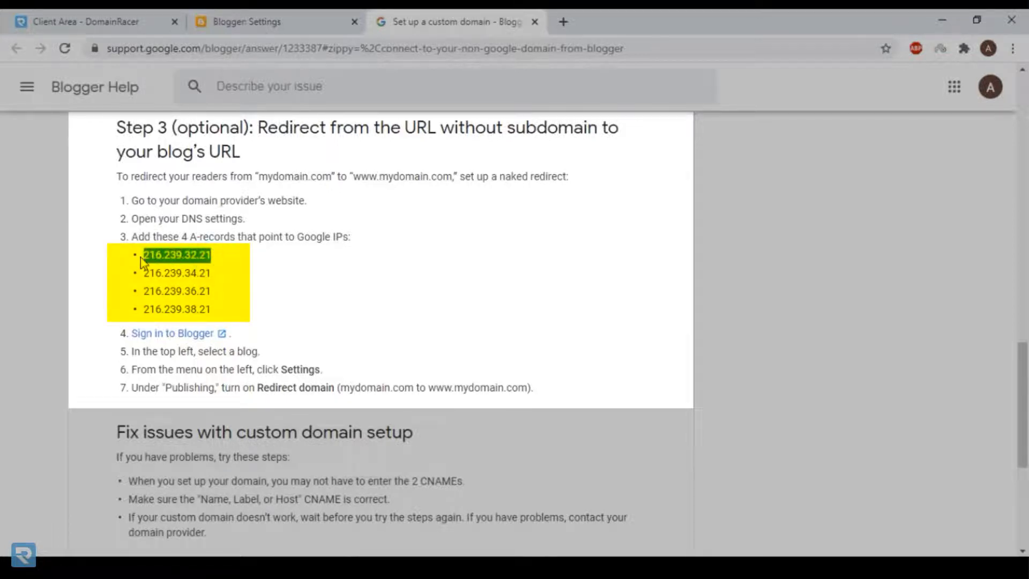
pyautogui.click(166, 16)
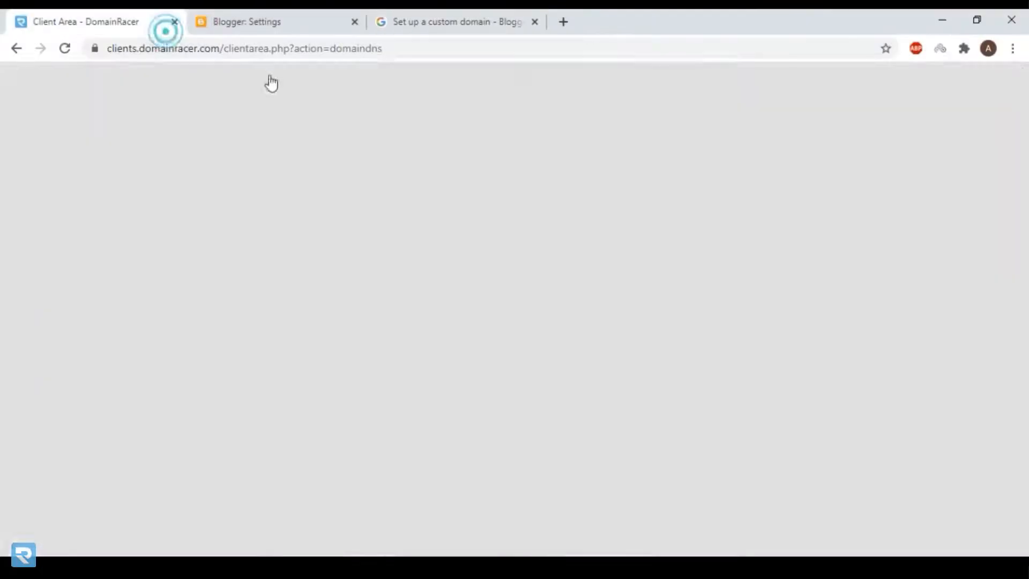
pyautogui.scroll(-4, 288, 472)
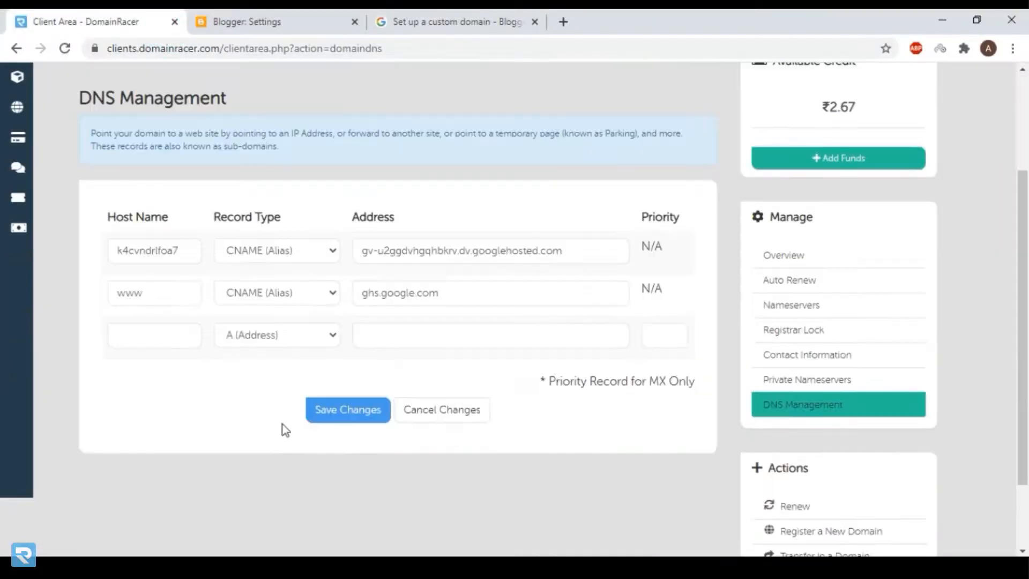
pyautogui.click(379, 331)
pyautogui.hotkey('ctrl', 'v')
pyautogui.click(350, 424)
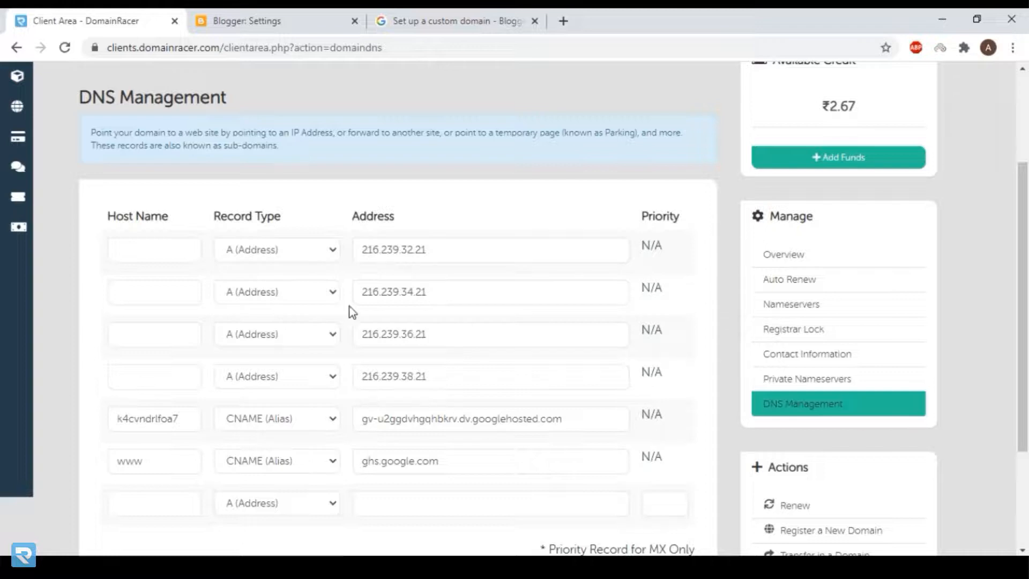
pyautogui.click(266, 20)
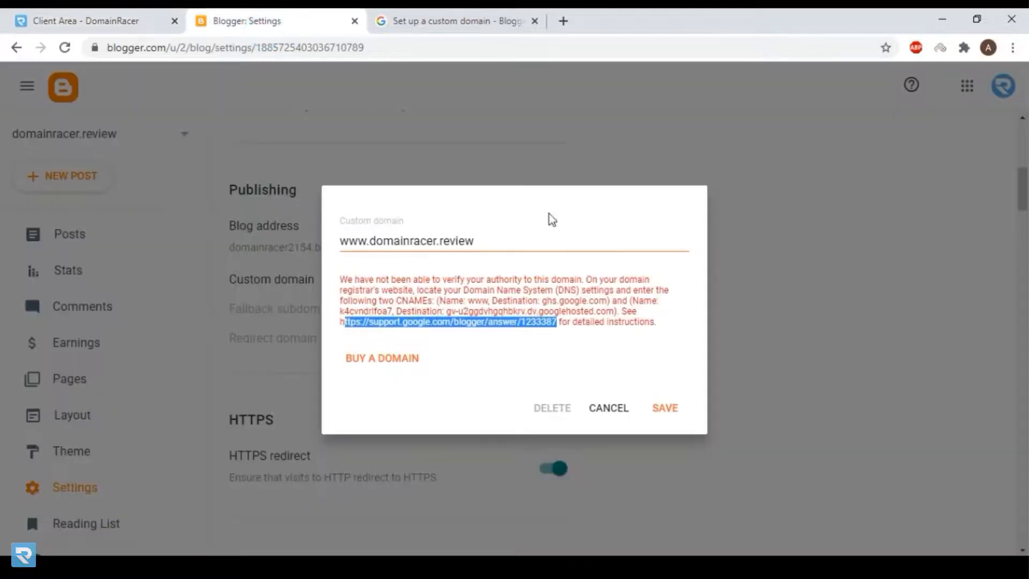
pyautogui.click(667, 416)
pyautogui.click(661, 408)
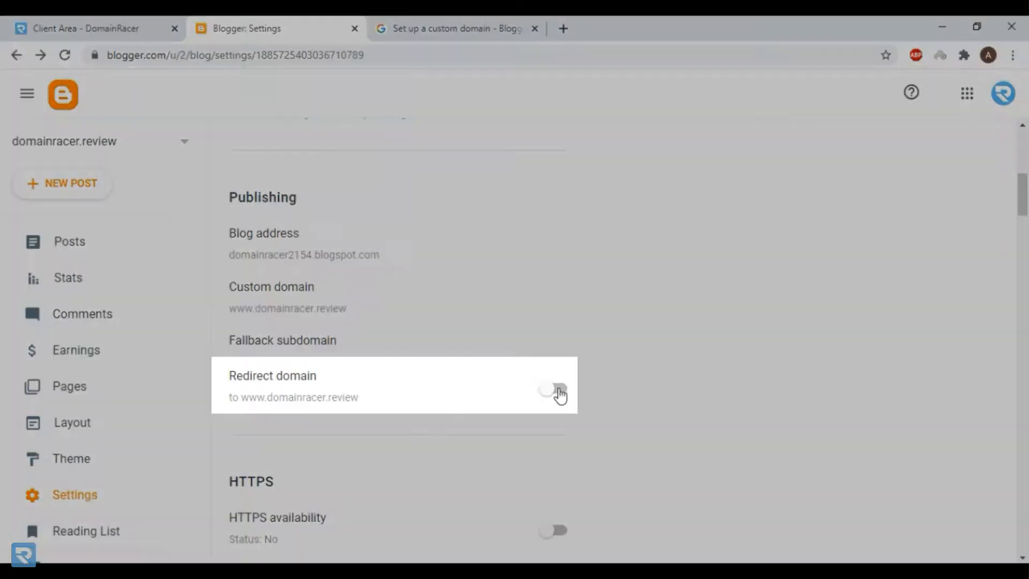
pyautogui.click(559, 393)
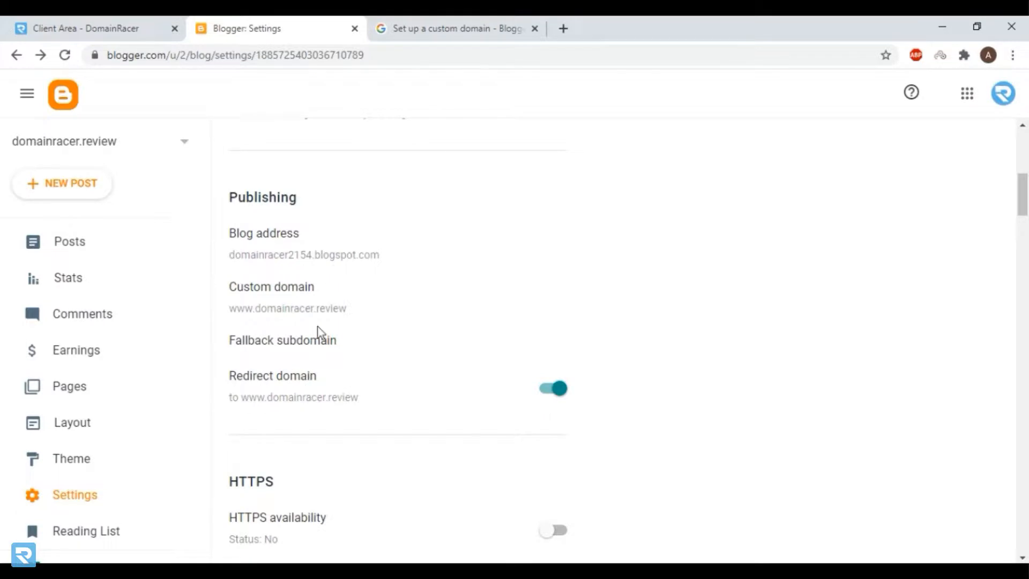
# Step: Open the blog address domainracer2154.blogspot.com in a new browser tab to test the redirect
pyautogui.click(564, 27)
pyautogui.write('domainracer2154.blogspot.com')
pyautogui.press('Return')
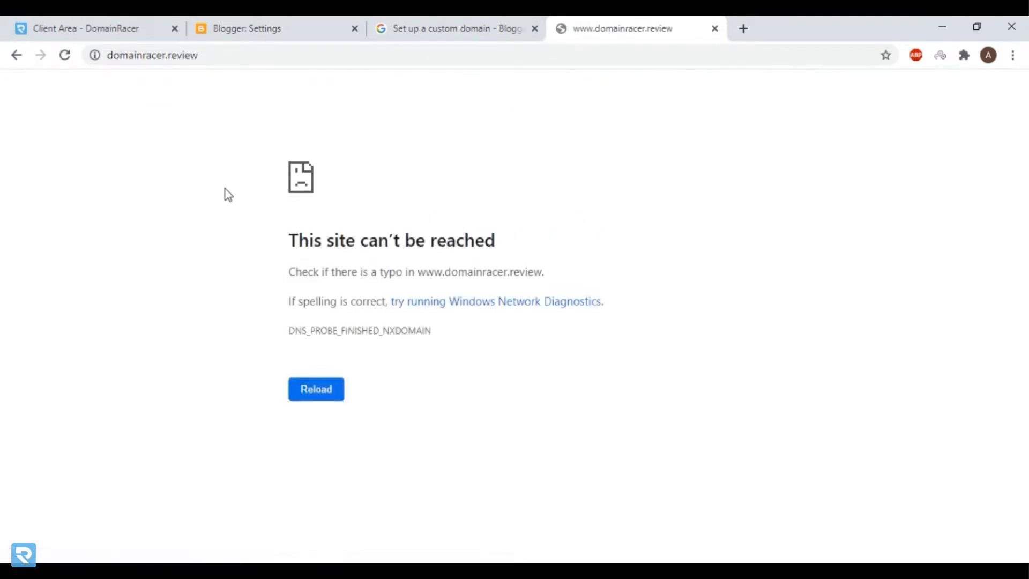
# Step: Load screenshotmachine.com in the test tab, ready for a website address
pyautogui.click(363, 57)
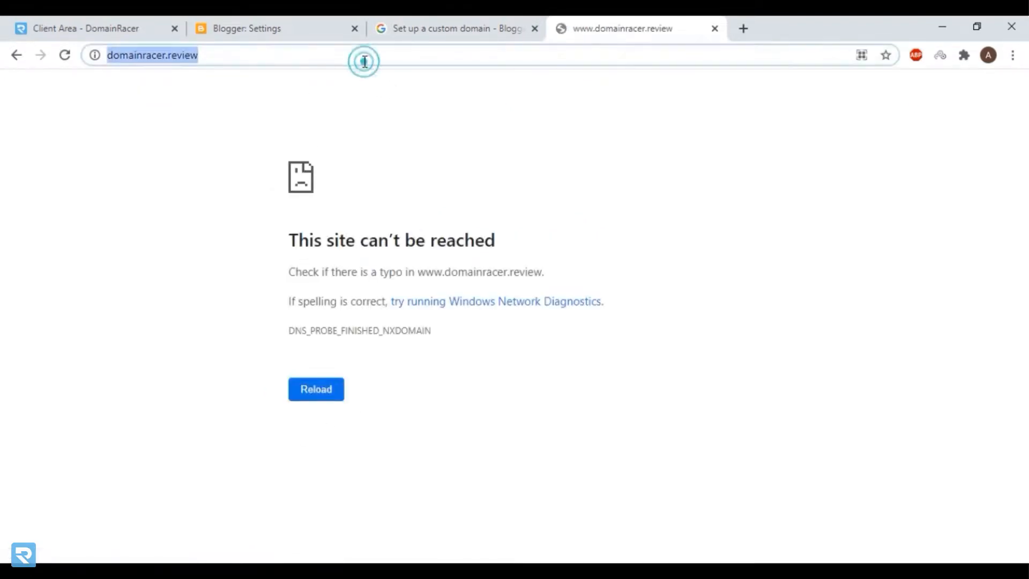
pyautogui.write('screenshotmachine.com')
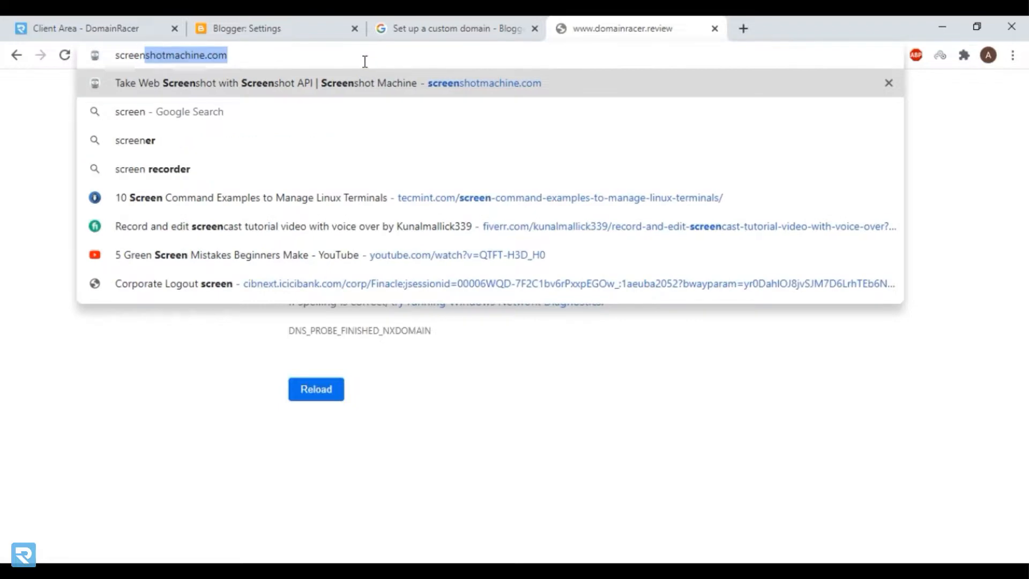
pyautogui.press('Return')
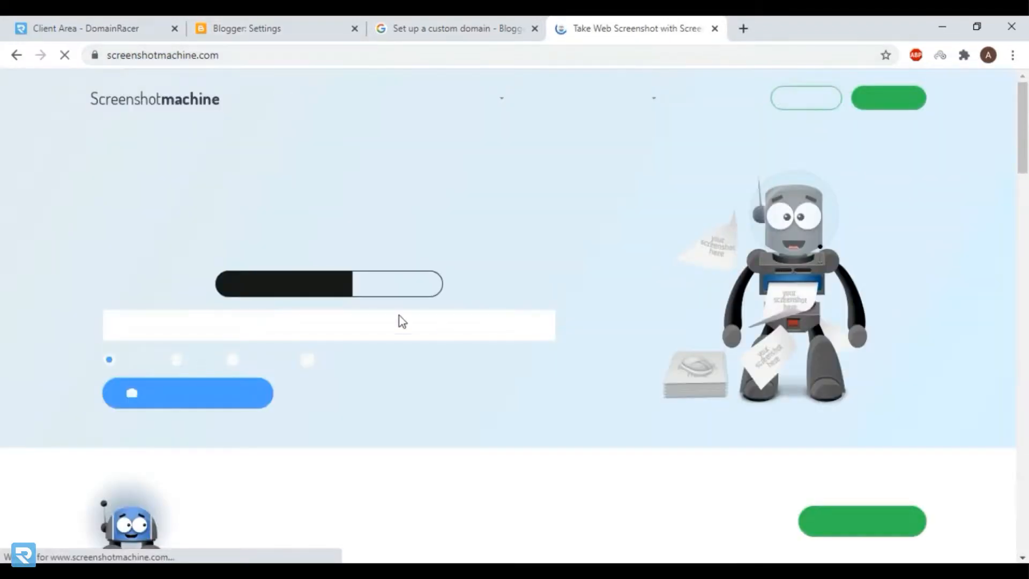
pyautogui.click(398, 324)
pyautogui.click(263, 29)
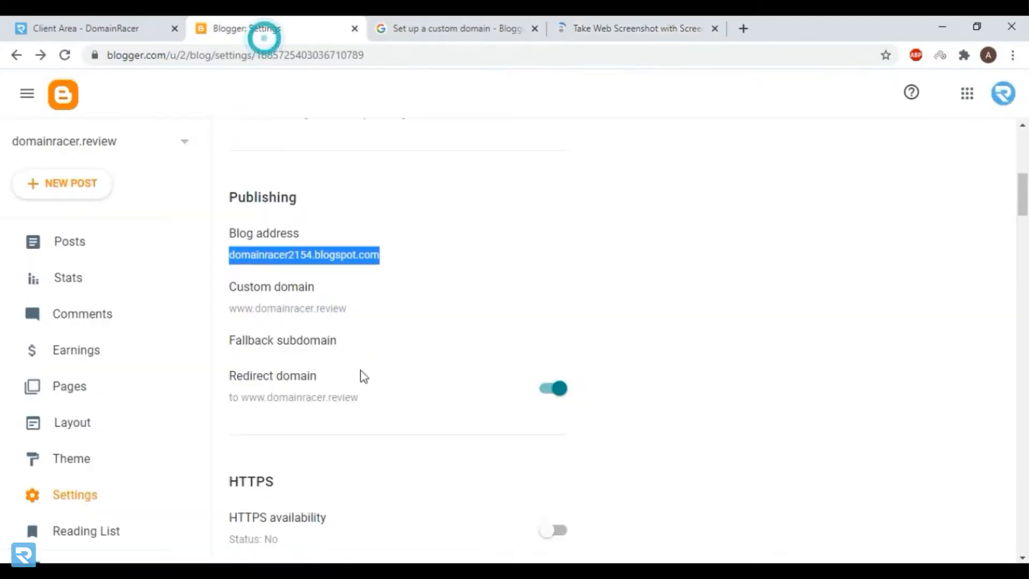
pyautogui.click(349, 308)
pyautogui.moveTo(338, 317); pyautogui.dragTo(229, 317)
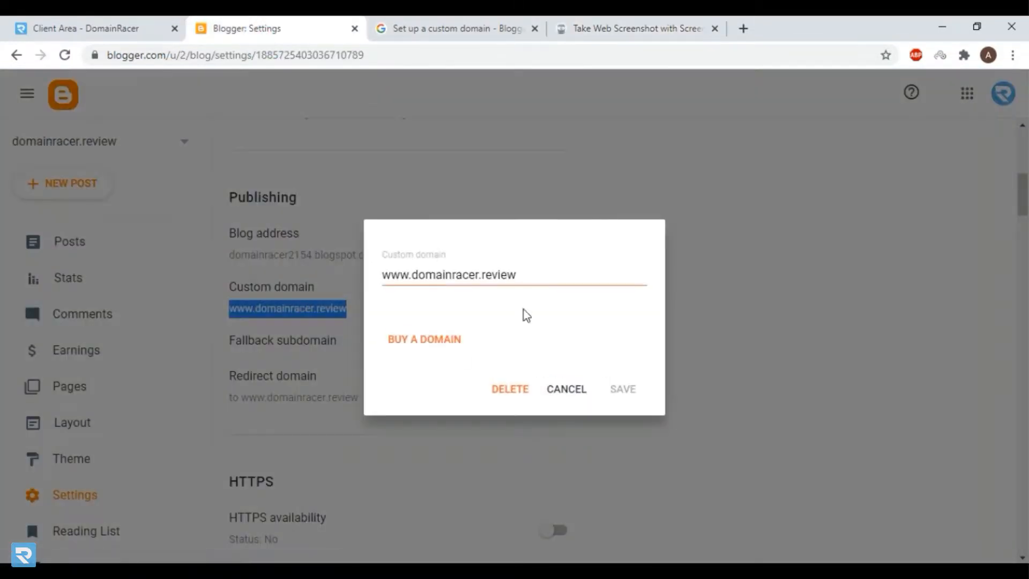
pyautogui.tripleClick(545, 271)
pyautogui.hotkey('ctrl', 'c')
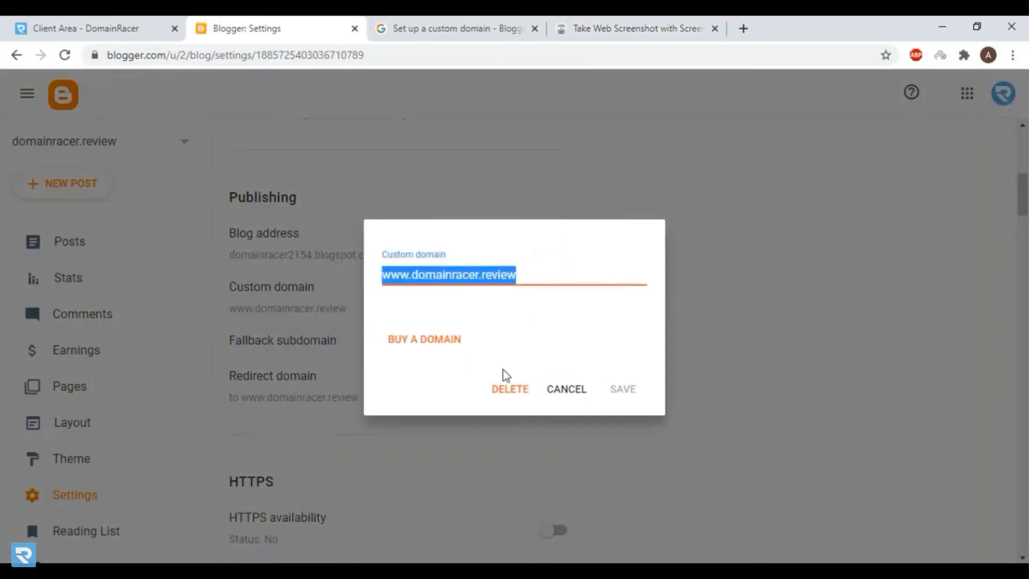
pyautogui.click(555, 391)
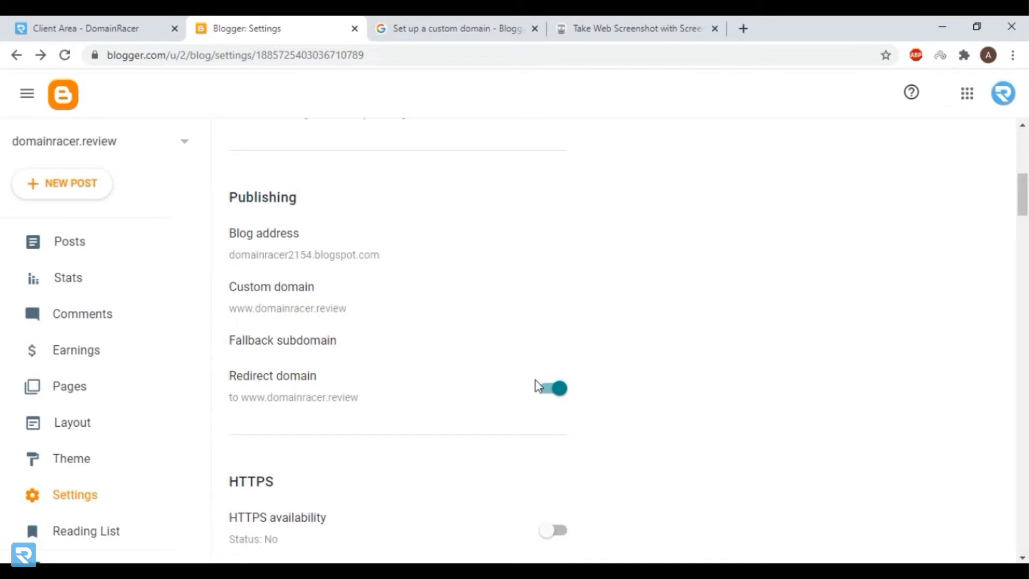
pyautogui.click(638, 30)
pyautogui.click(466, 333)
pyautogui.hotkey('ctrl', 'v')
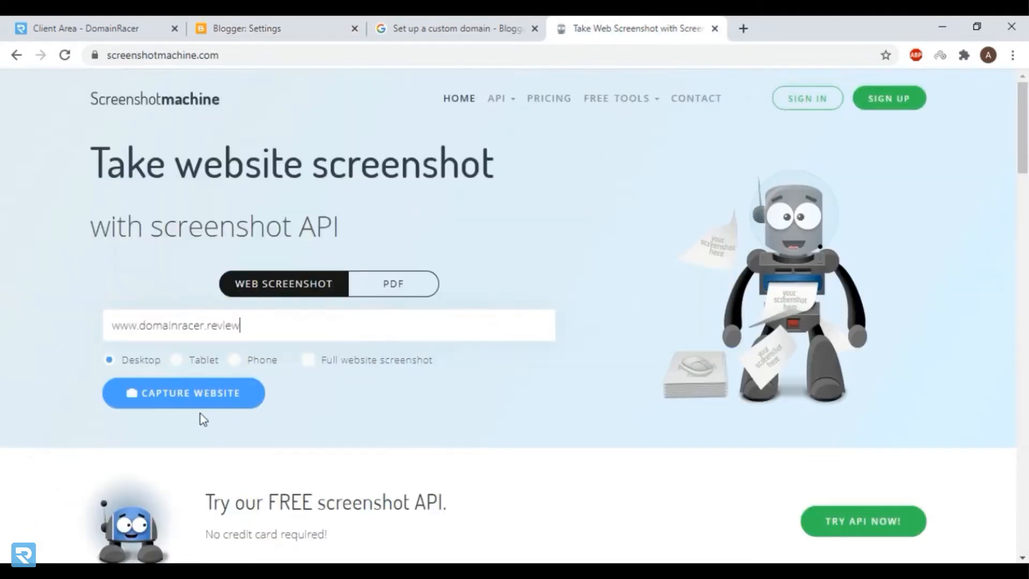
pyautogui.click(198, 402)
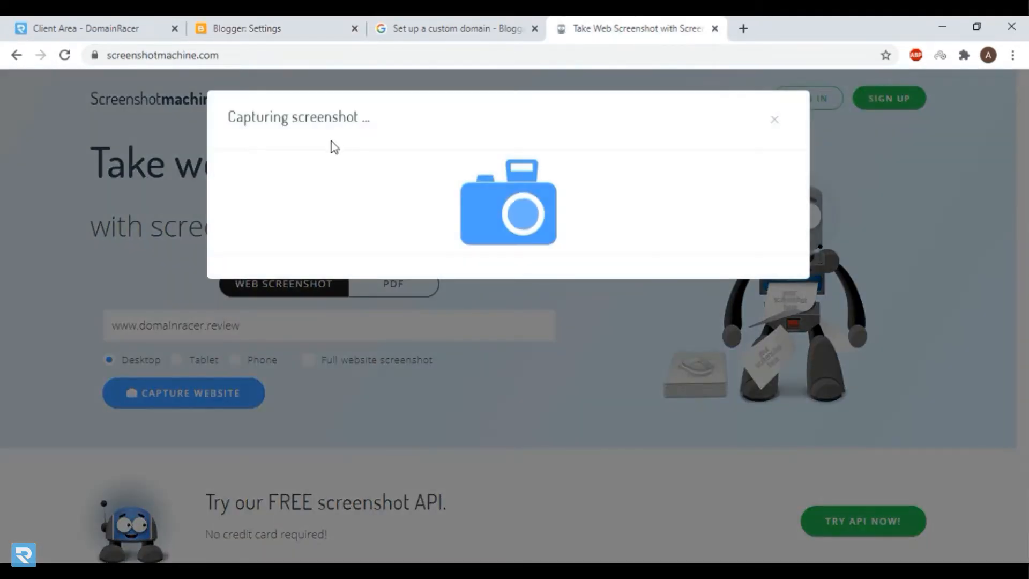
pyautogui.scroll(-3, 512, 345)
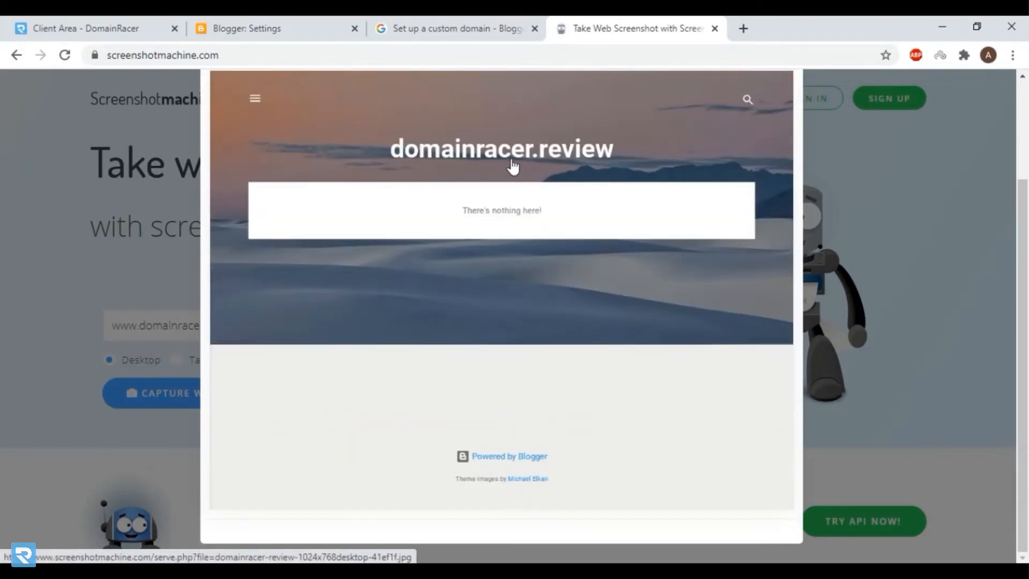
pyautogui.scroll(3, 597, 160)
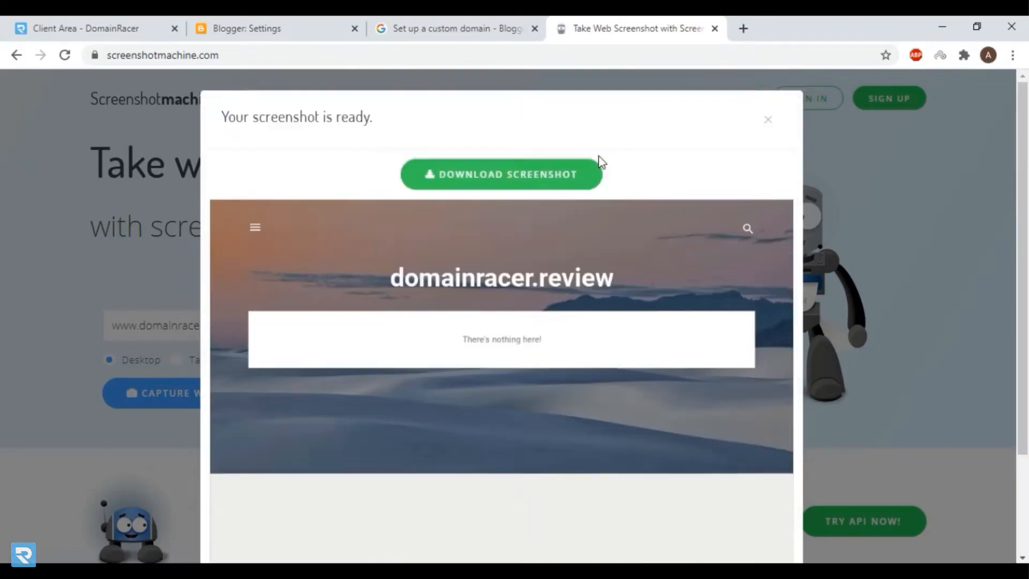